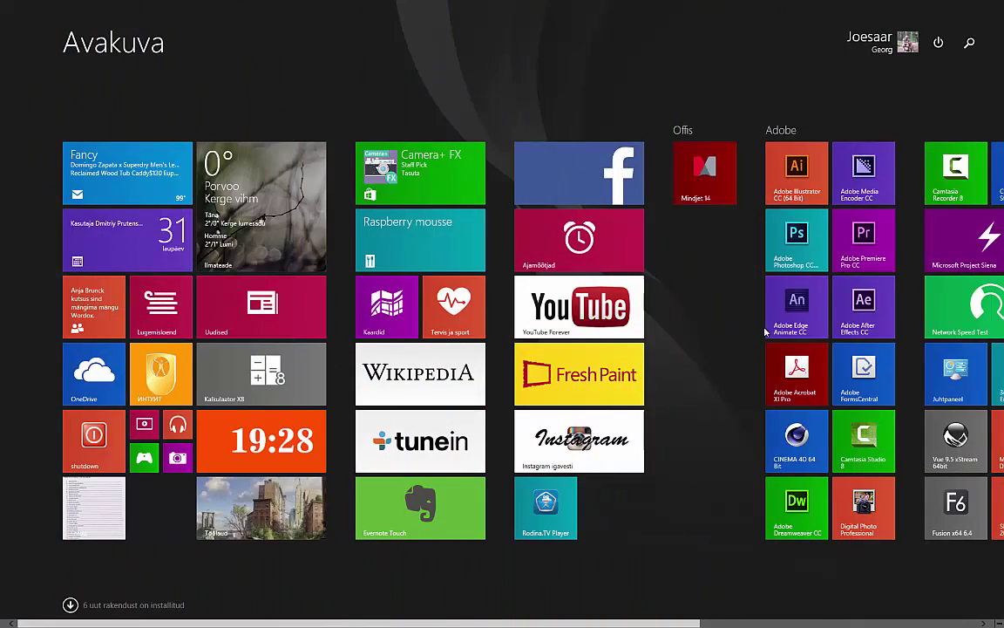
# Launch After Effects CC and dismiss the plugin-loading warning.
pyautogui.click(864, 309)
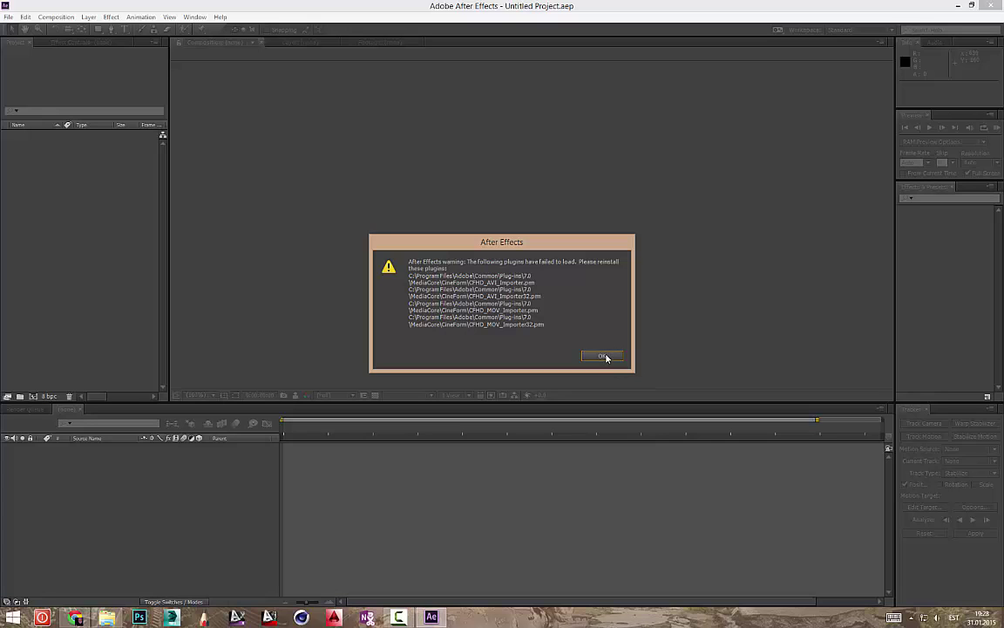
pyautogui.click(605, 357)
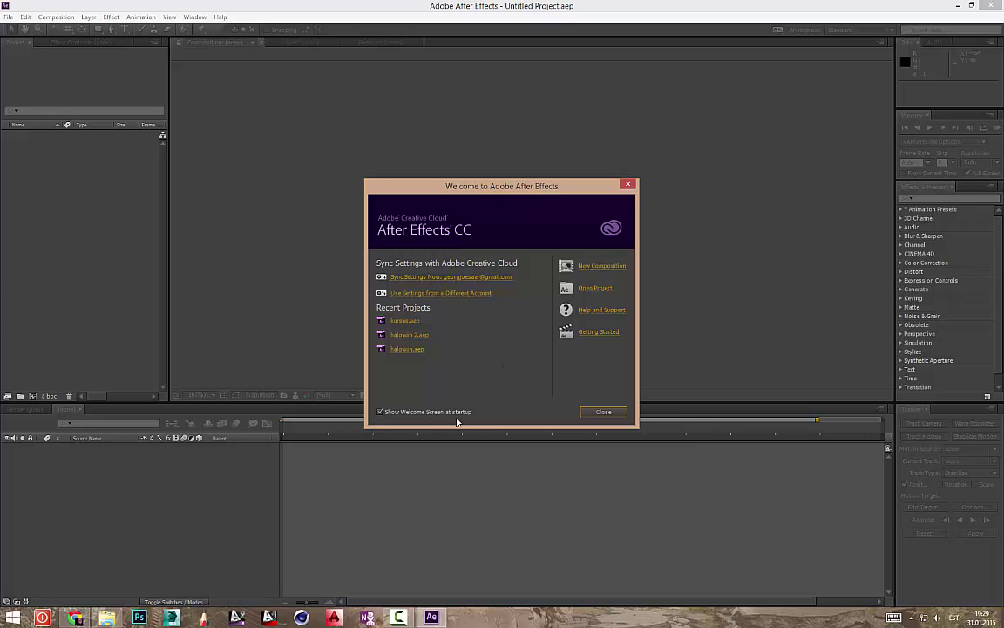
# Close the Welcome screen to reach the empty Untitled Project.
pyautogui.click(603, 412)
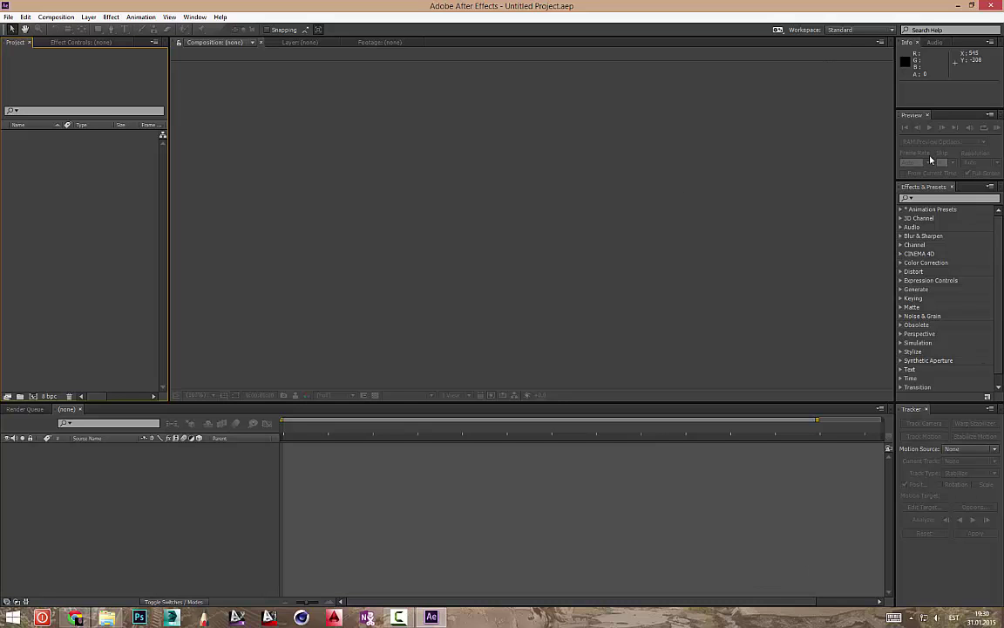
# Switch to the Minimal and then the Animation workspaces, then return to Standard.
pyautogui.click(849, 32)
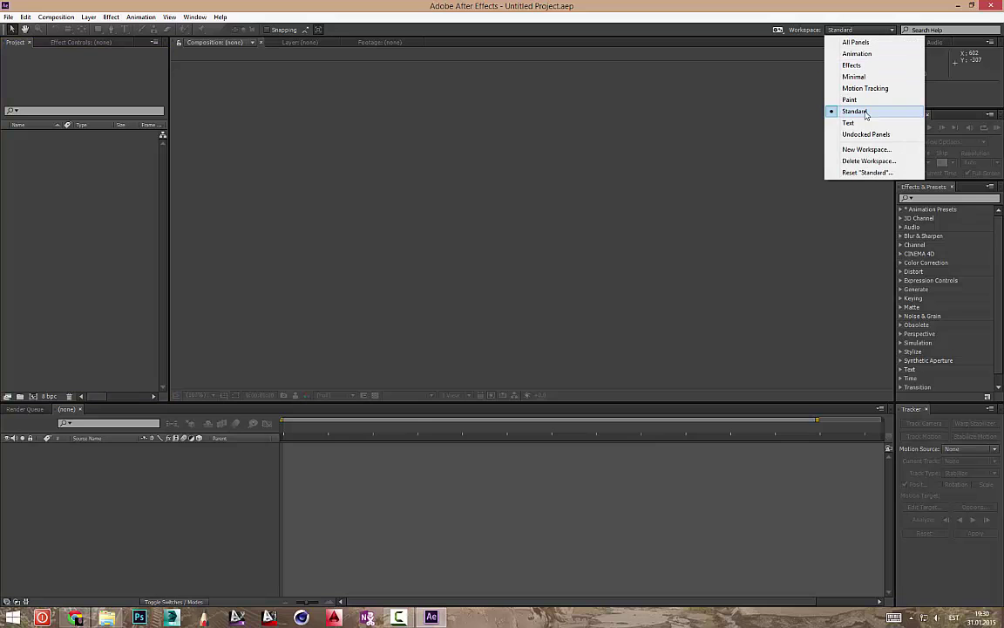
pyautogui.click(856, 77)
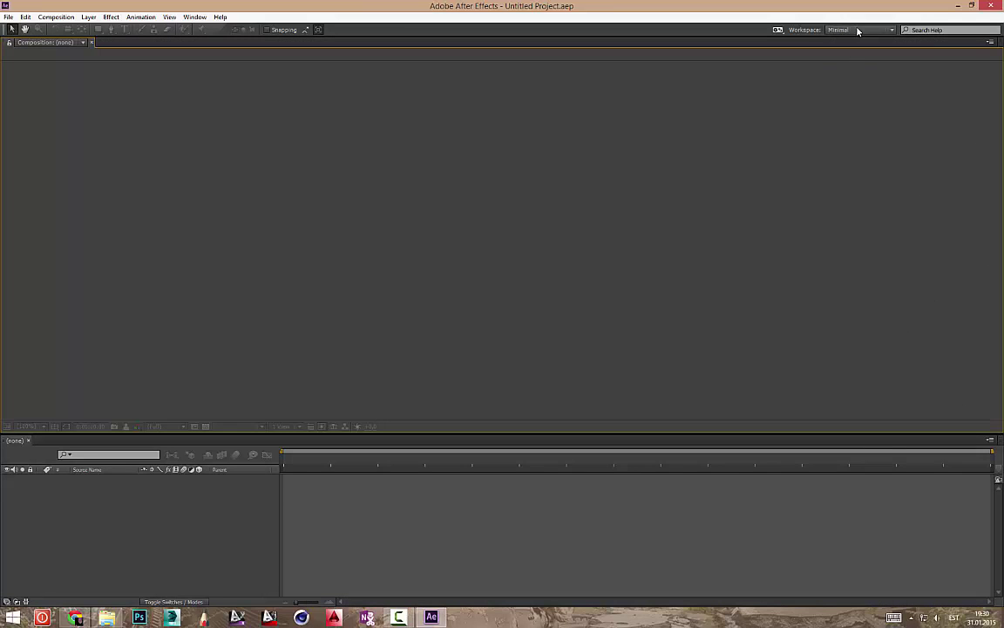
pyautogui.click(858, 30)
pyautogui.click(859, 51)
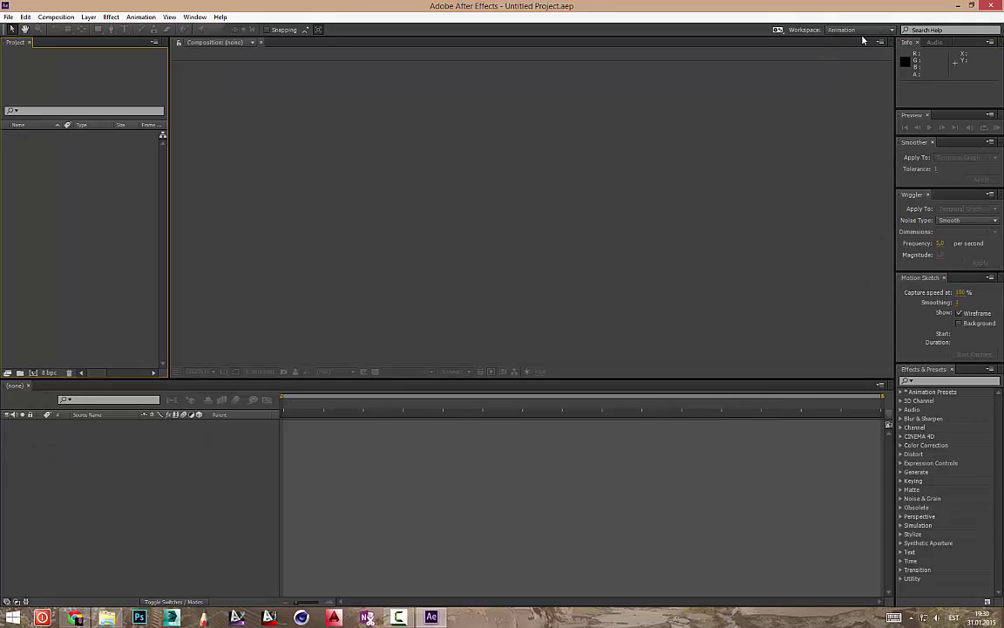
pyautogui.click(862, 30)
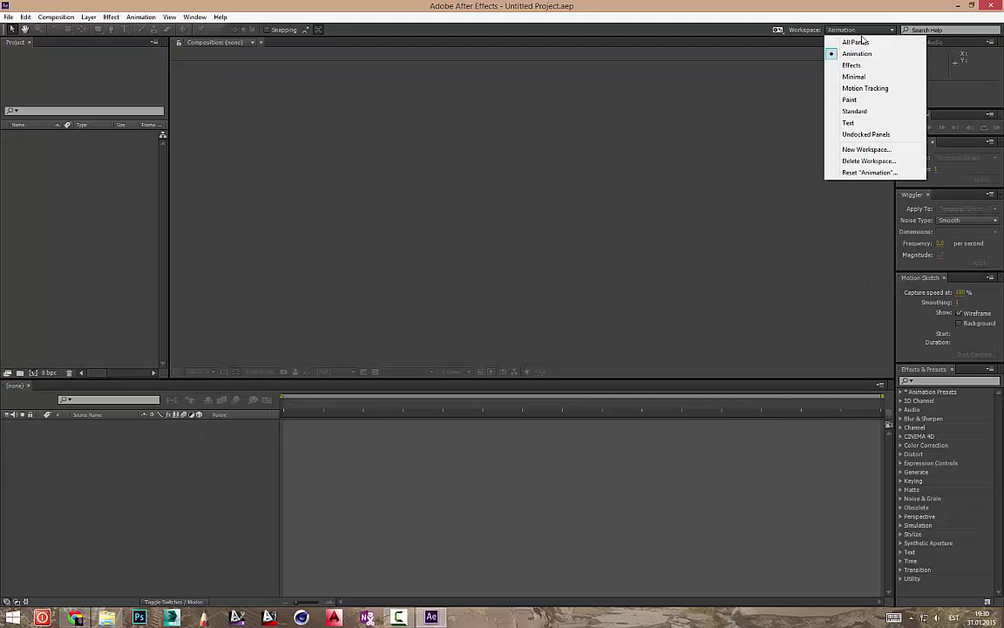
pyautogui.click(866, 110)
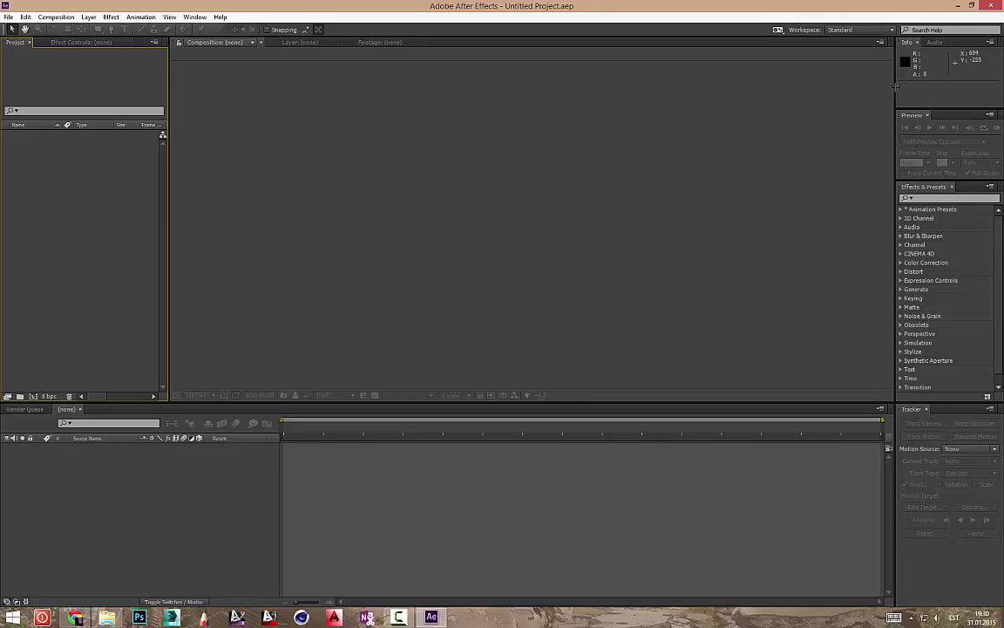
# Widen the right-side panels, and dock Preview with the timeline and Render Queue beside the viewer.
pyautogui.moveTo(896, 86); pyautogui.dragTo(650, 87)
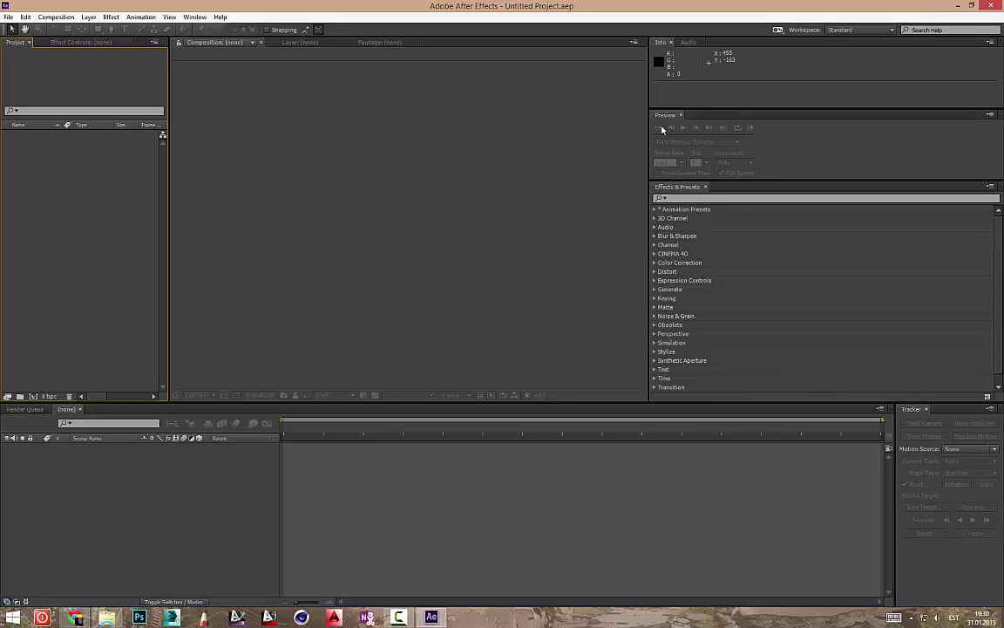
pyautogui.moveTo(666, 116); pyautogui.dragTo(157, 501)
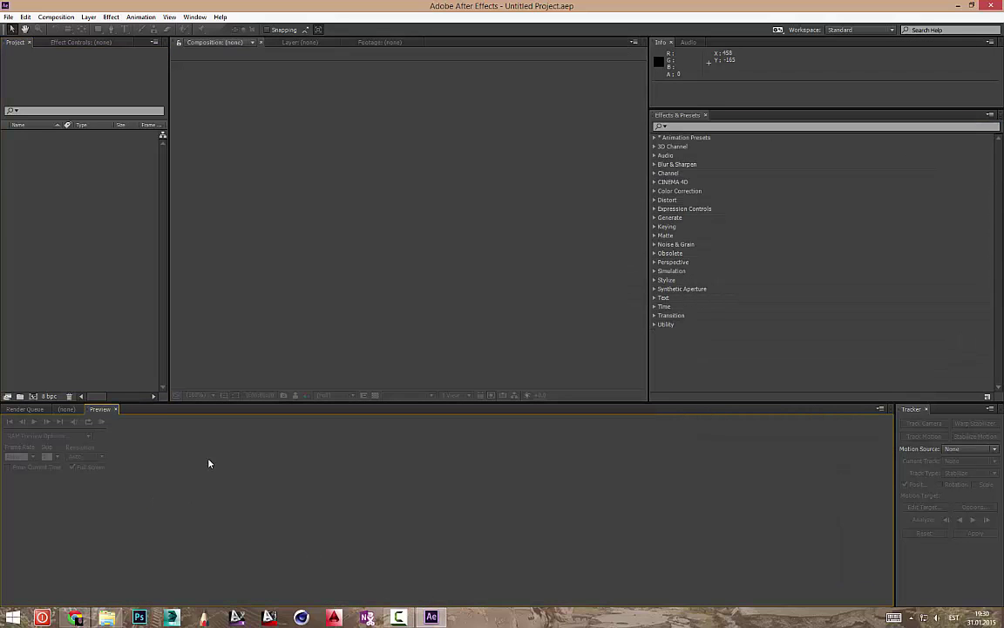
pyautogui.moveTo(25, 409); pyautogui.dragTo(321, 117)
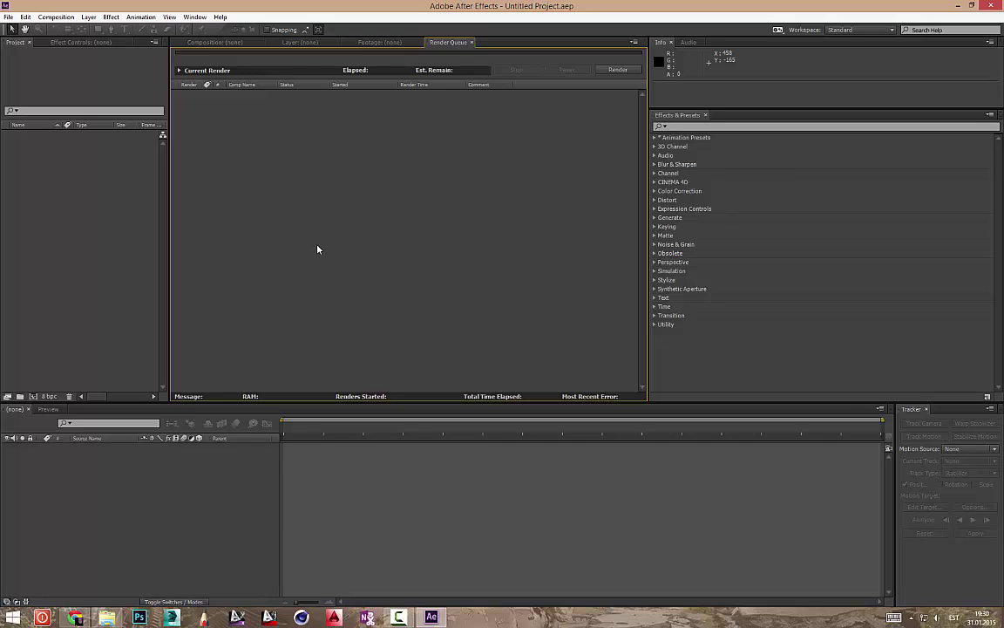
# Reset the Standard workspace to its original layout, confirming the reset.
pyautogui.click(855, 30)
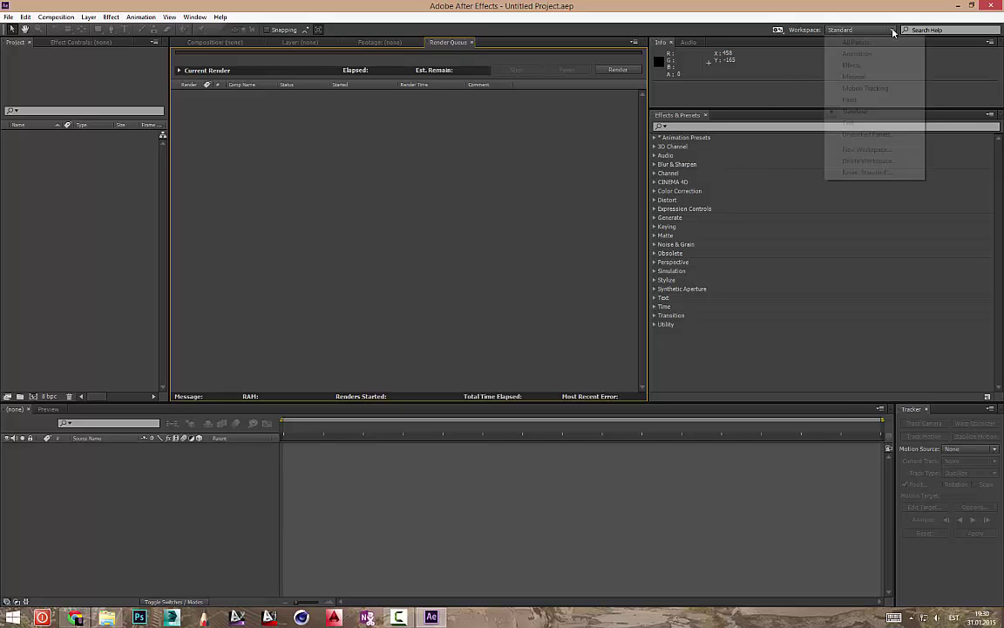
pyautogui.click(864, 172)
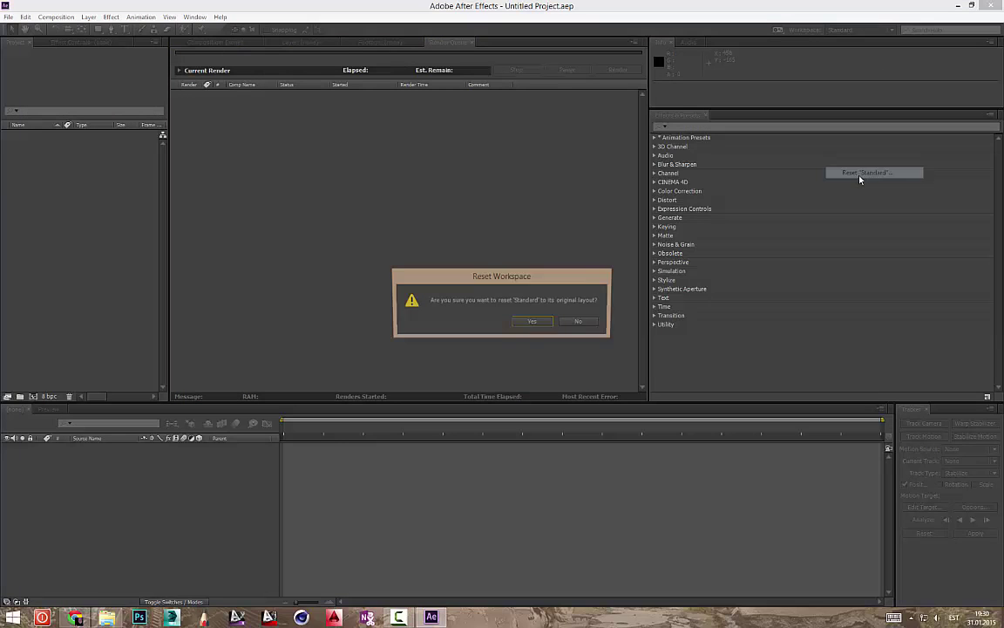
pyautogui.click(532, 323)
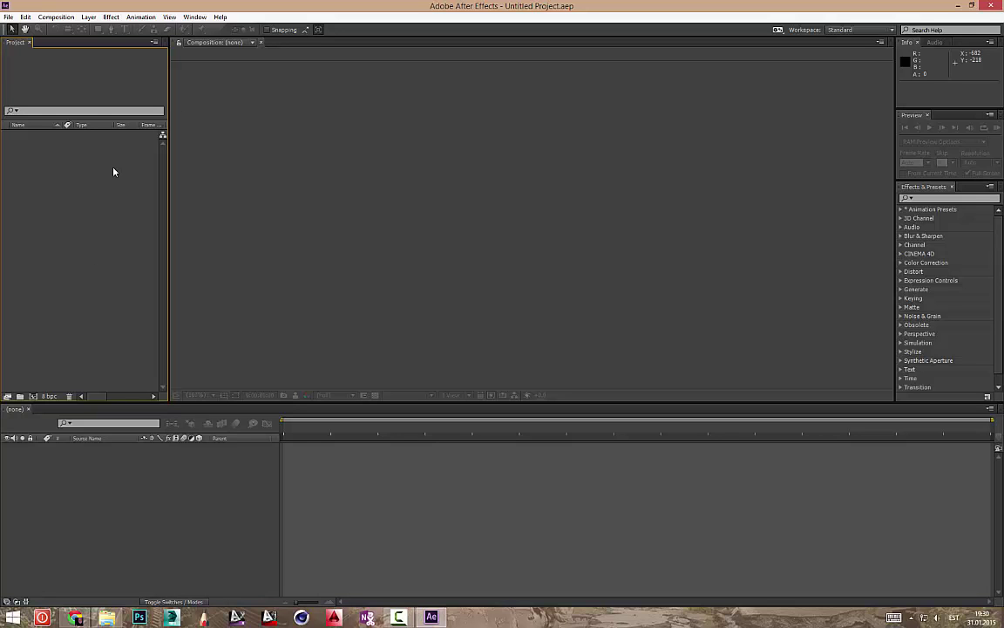
pyautogui.click(106, 616)
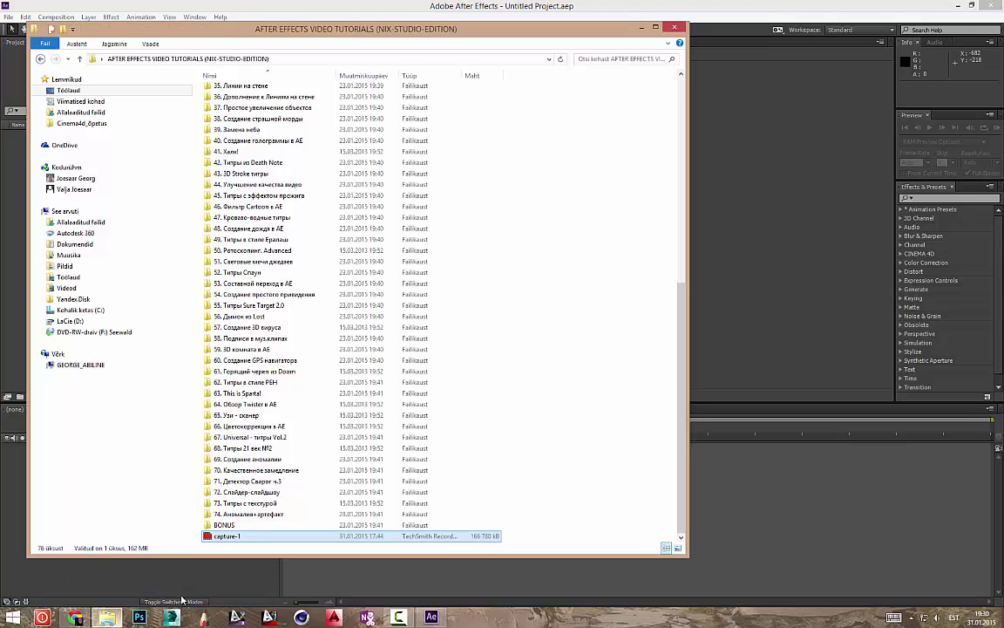
pyautogui.click(70, 321)
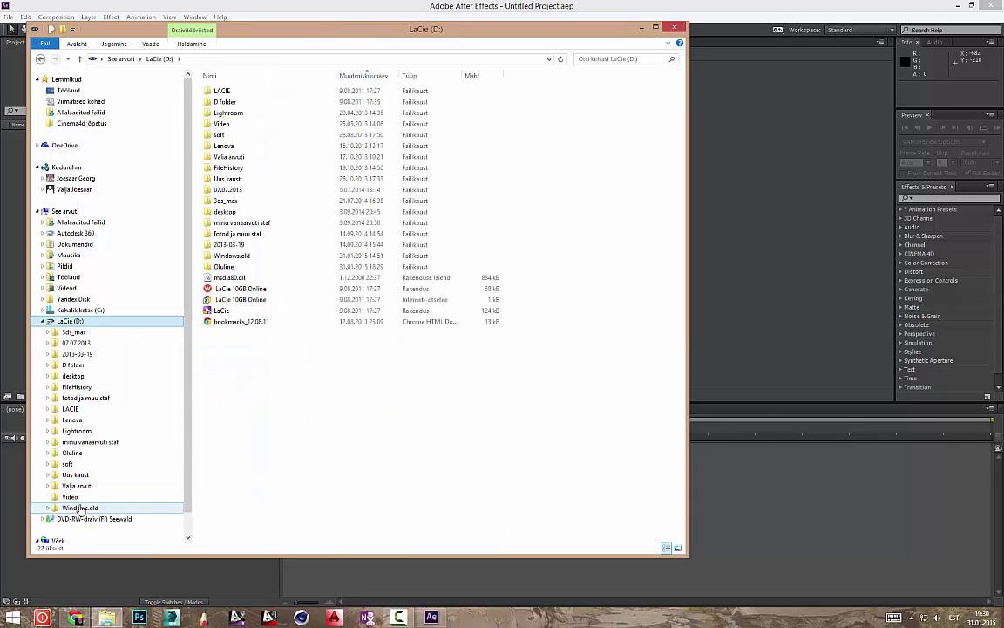
pyautogui.click(71, 453)
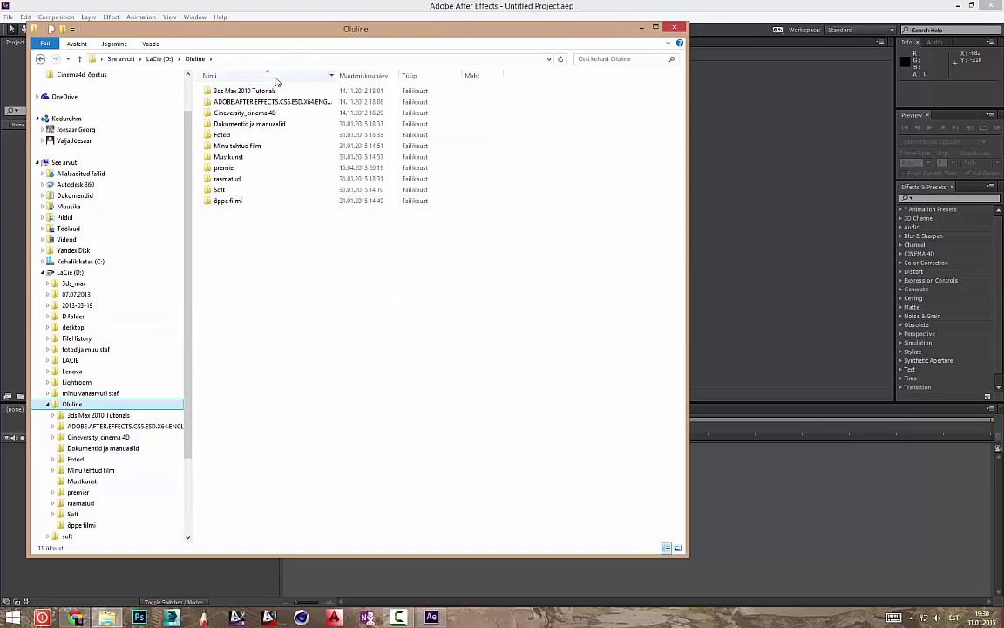
pyautogui.moveTo(287, 40); pyautogui.dragTo(637, 79)
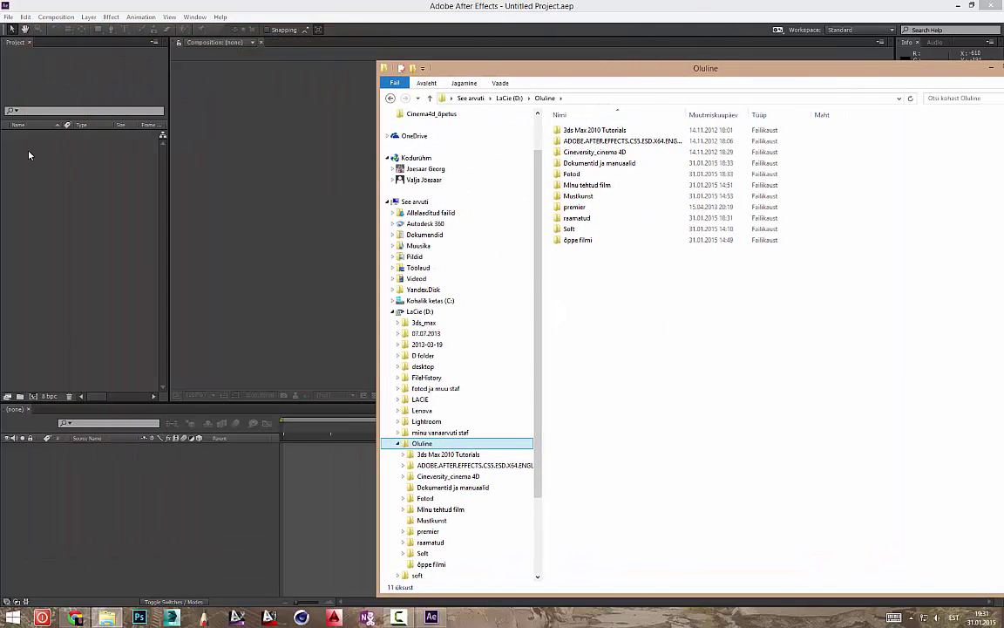
pyautogui.moveTo(795, 64); pyautogui.dragTo(497, 93)
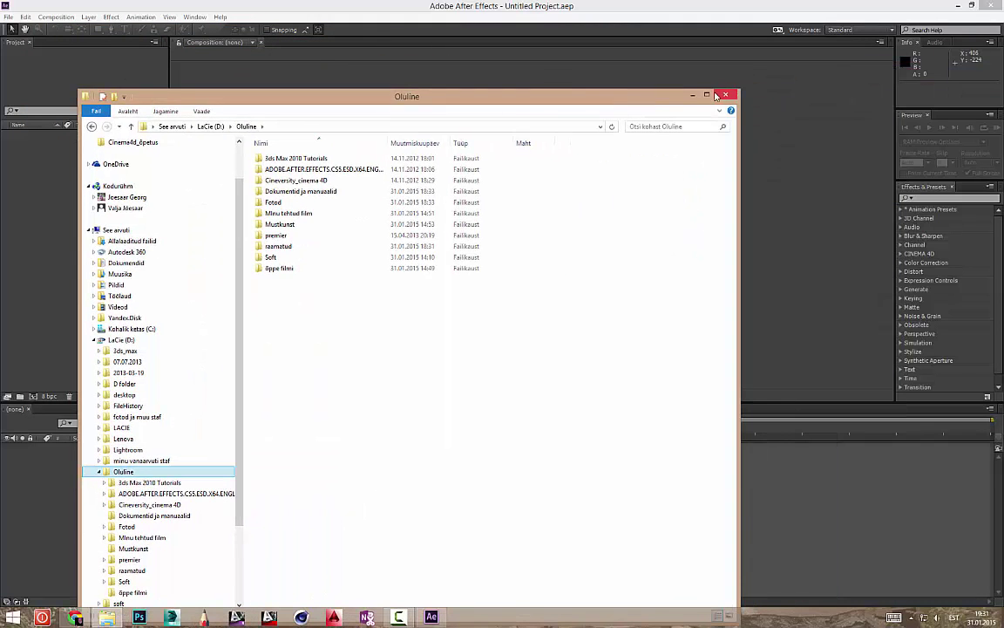
pyautogui.click(718, 95)
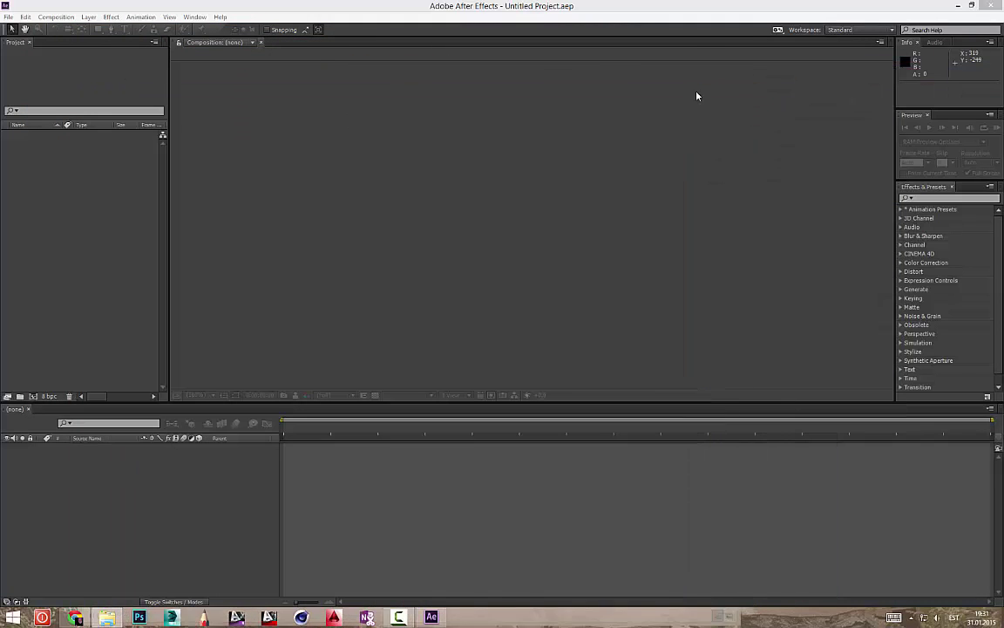
# Open the Import File dialog from the empty Project panel, then cancel it without importing.
pyautogui.doubleClick(96, 201)
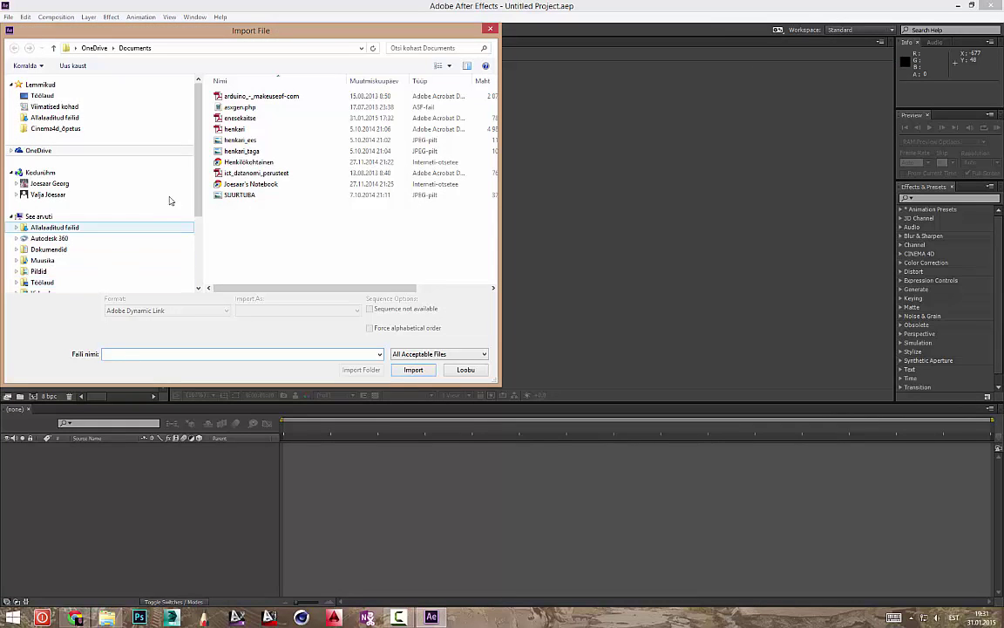
pyautogui.scroll(-3, 199, 262)
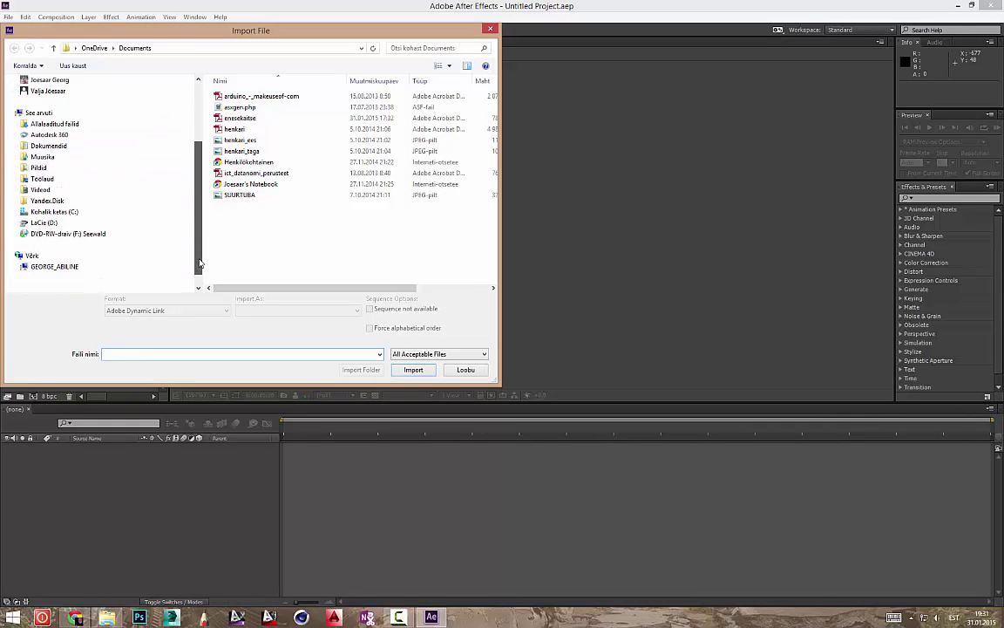
pyautogui.scroll(1, 200, 262)
pyautogui.click(489, 27)
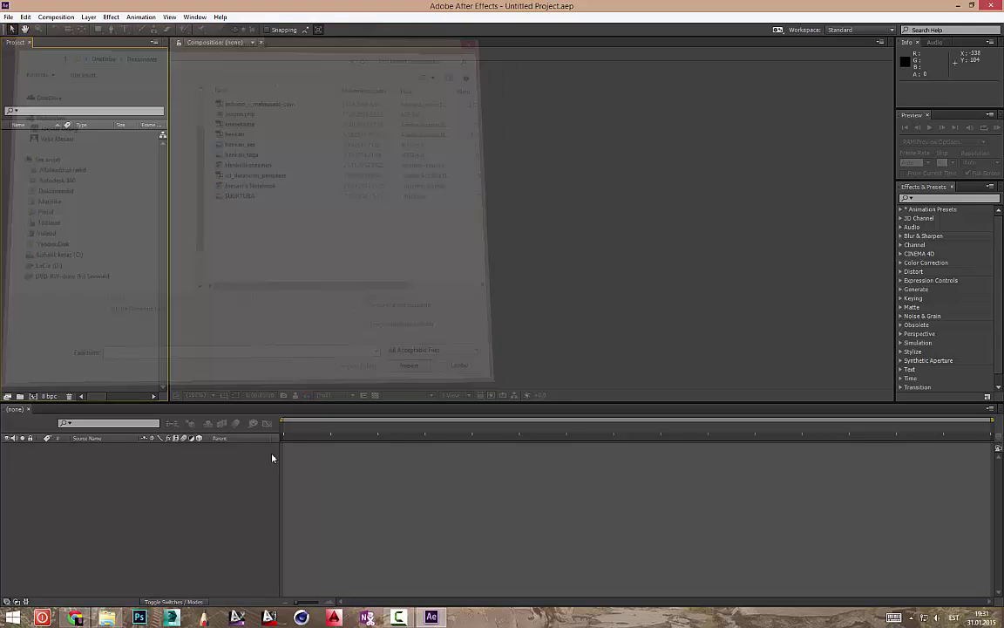
# Drag video_20130126_103921.mp4 from Oluline > Minu tehtud film into the Project panel.
pyautogui.click(107, 618)
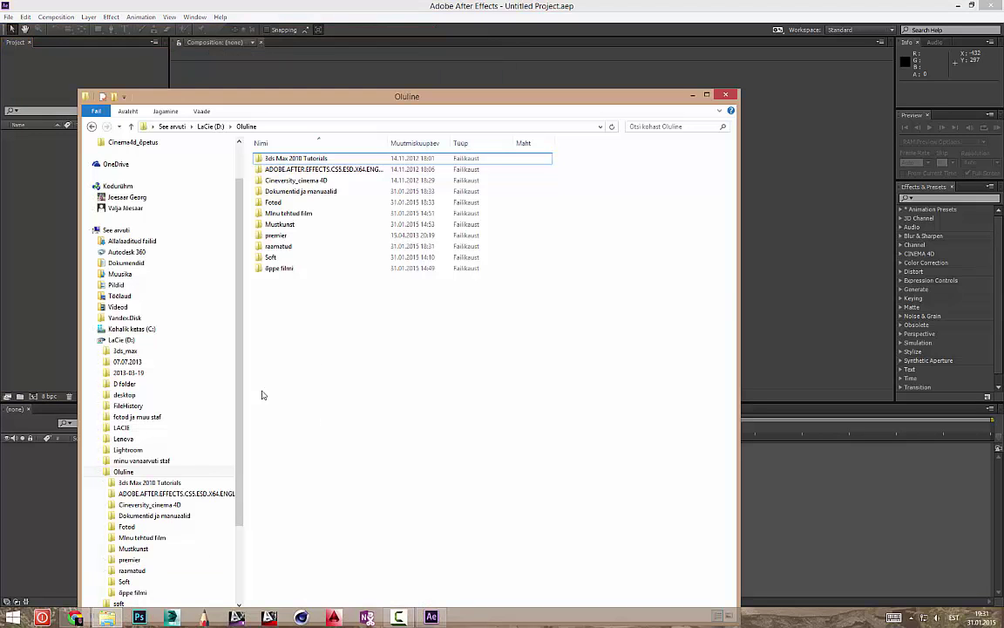
pyautogui.moveTo(331, 101); pyautogui.dragTo(673, 12)
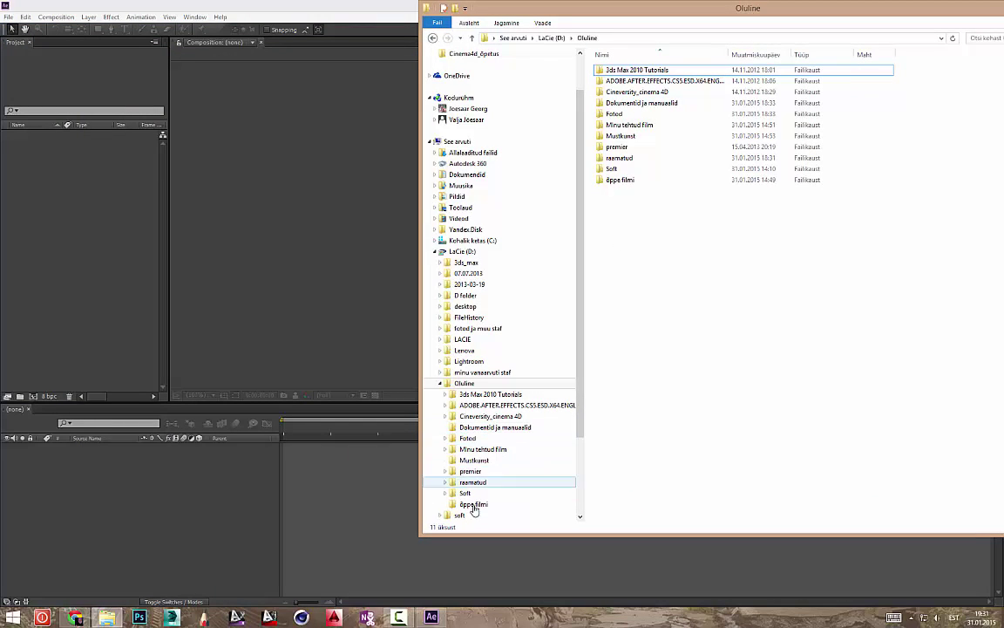
pyautogui.click(466, 440)
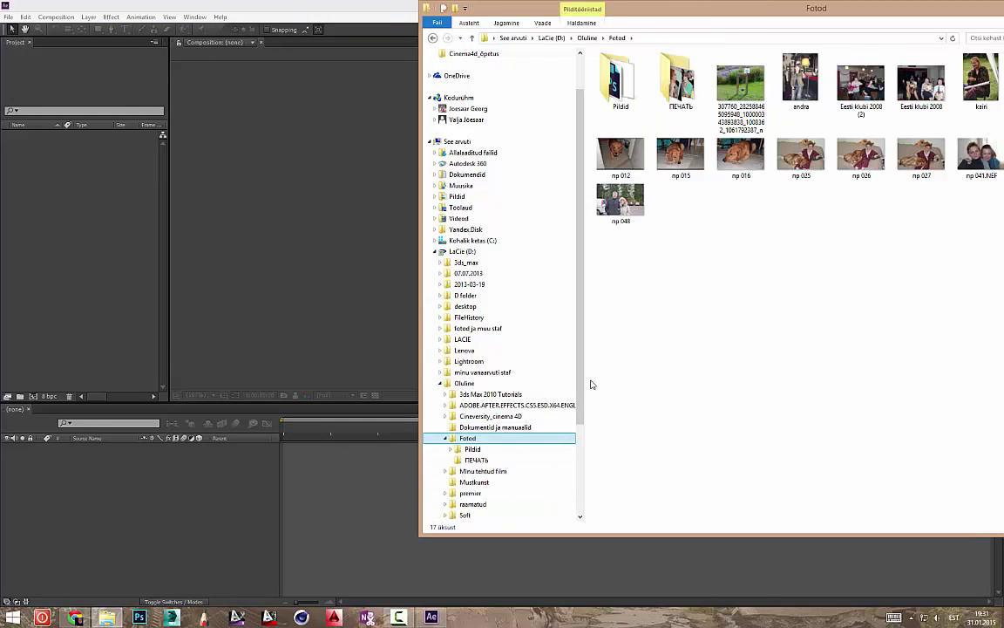
pyautogui.press('Down')
pyautogui.press('Down')
pyautogui.press('Down')
pyautogui.moveTo(798, 182); pyautogui.dragTo(94, 225)
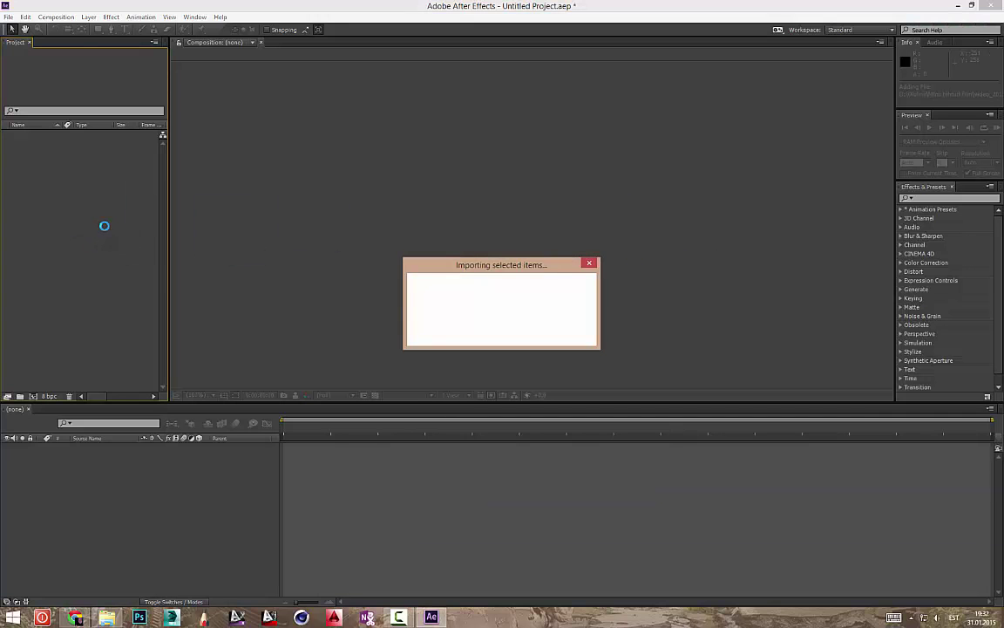
pyautogui.click(107, 617)
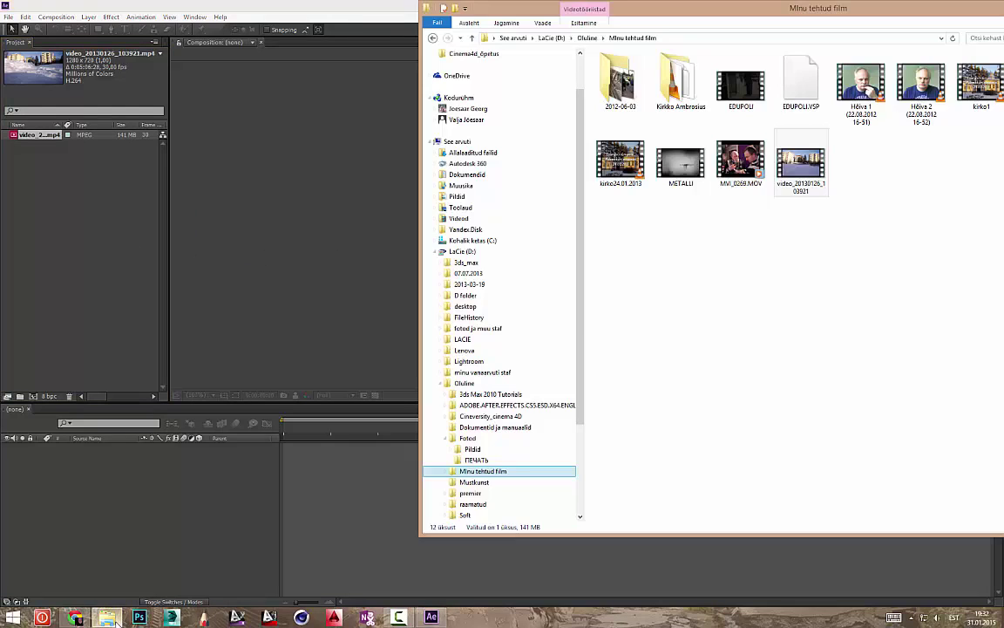
pyautogui.click(476, 450)
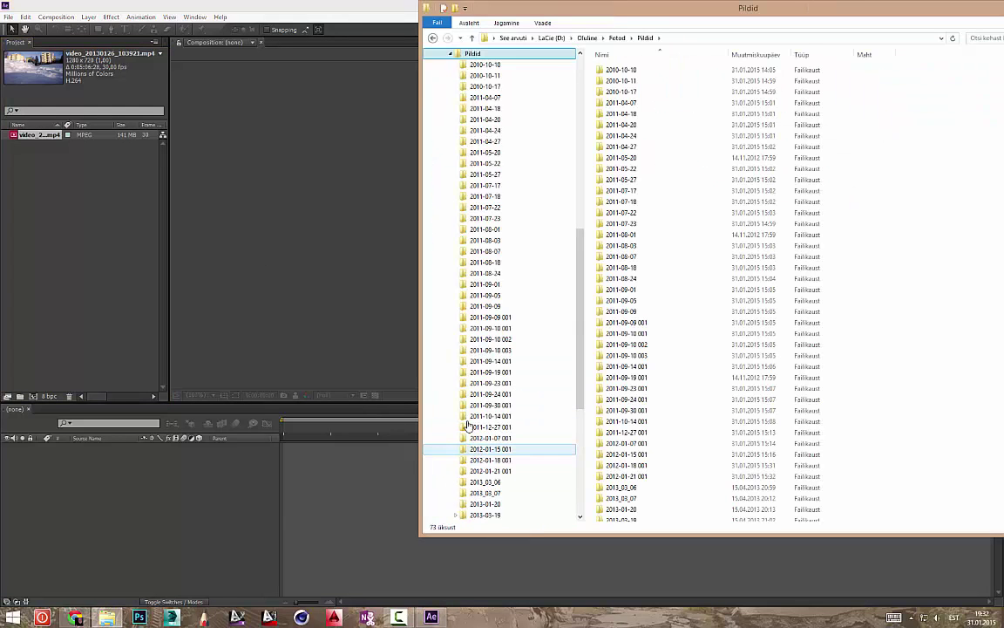
# Drag IMG_0219 from Pildid > Photo Stream > My Photo Stream into the Project panel.
pyautogui.click(433, 38)
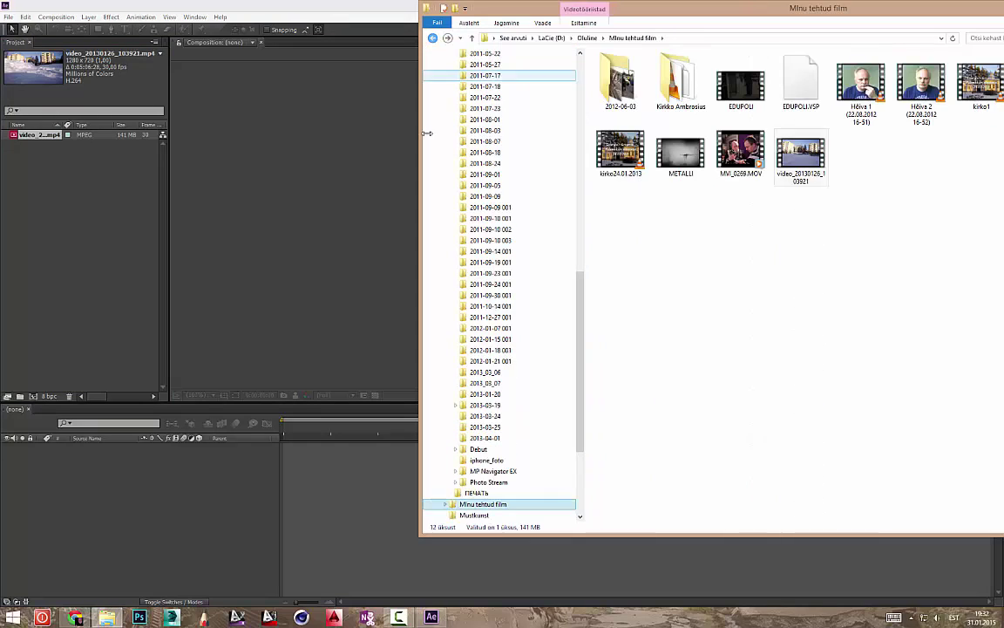
pyautogui.click(490, 483)
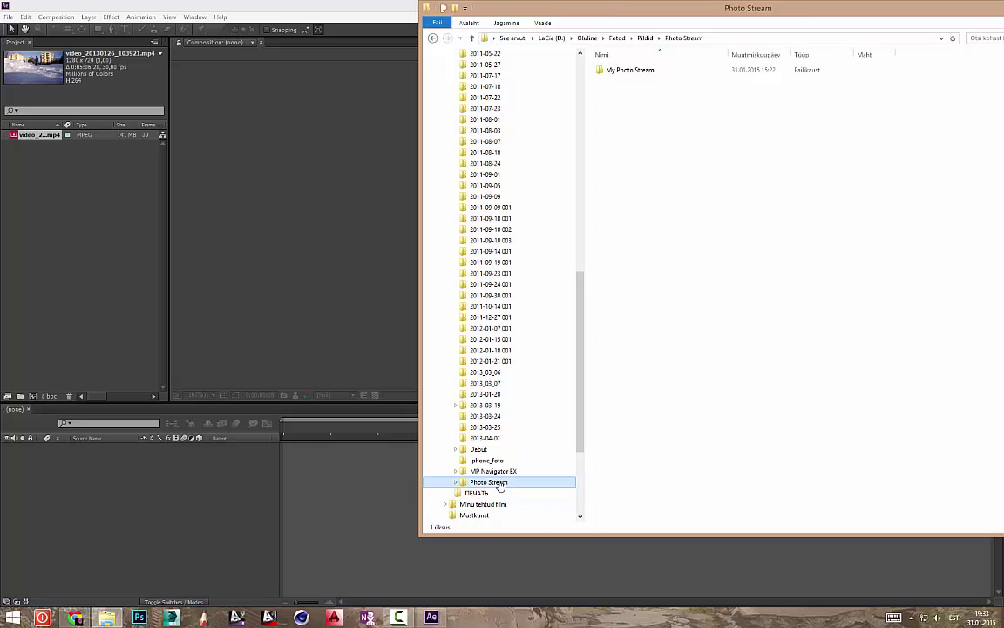
pyautogui.doubleClick(631, 71)
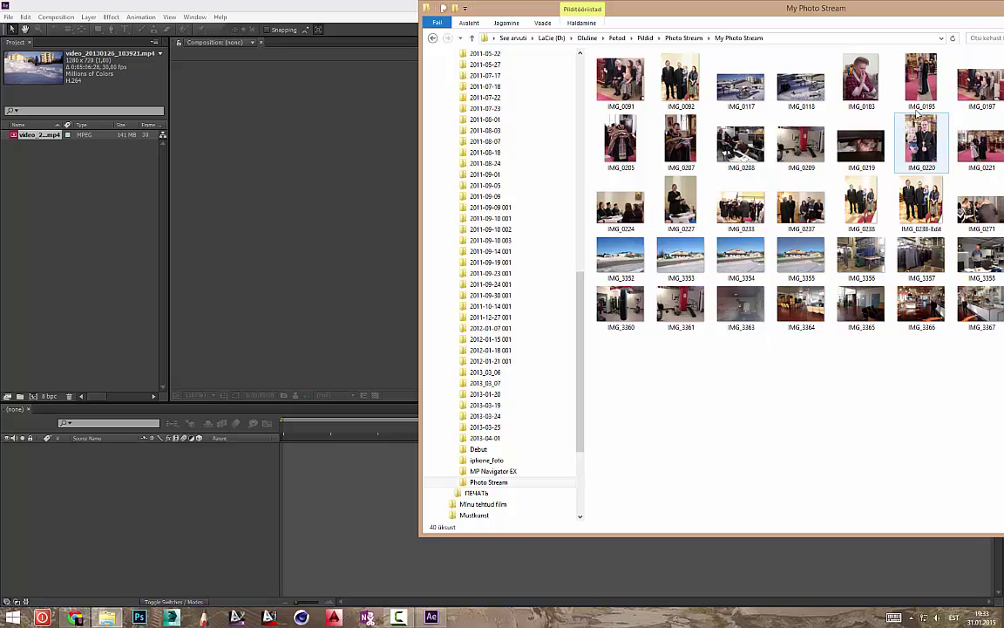
pyautogui.moveTo(861, 146); pyautogui.dragTo(112, 234)
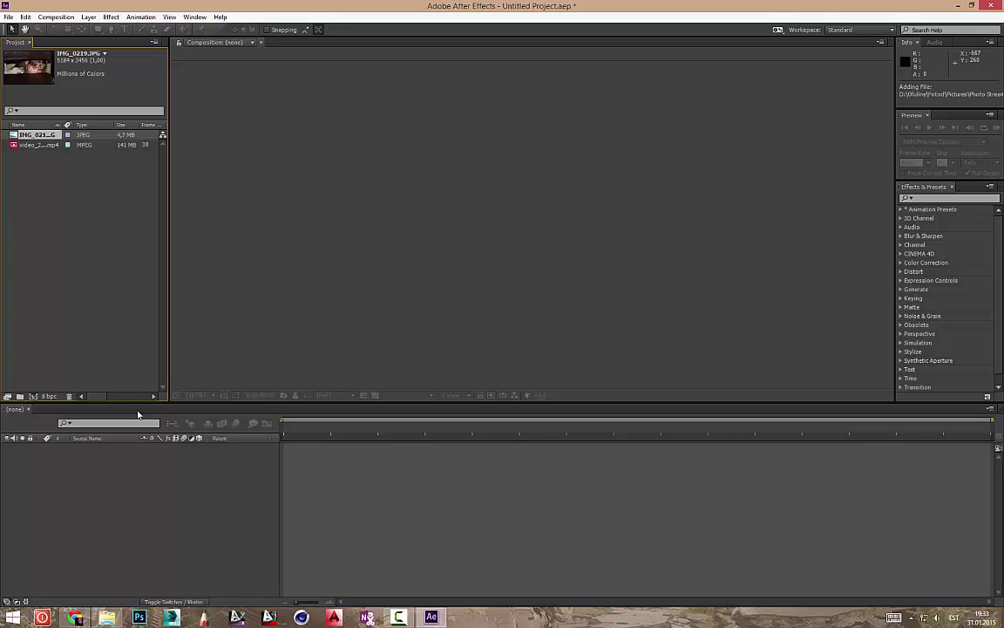
# Select the video and the IMG_0219 photo in the Project panel.
pyautogui.click(40, 145)
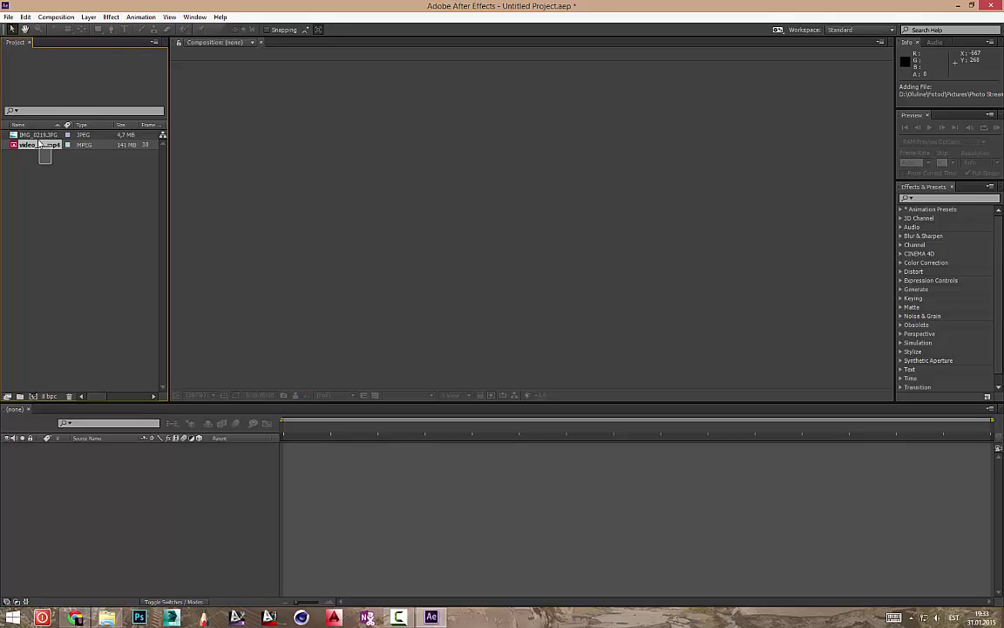
pyautogui.keyDown('ctrl'); pyautogui.click(35, 135); pyautogui.keyUp('ctrl')
pyautogui.moveTo(36, 137)
pyautogui.mouseDown()
pyautogui.moveTo(53, 171)
pyautogui.moveTo(35, 131)
pyautogui.mouseUp()
# Create a composition named test with the HDTV 1080 24 preset (1920×1080, 24 fps).
pyautogui.click(54, 17)
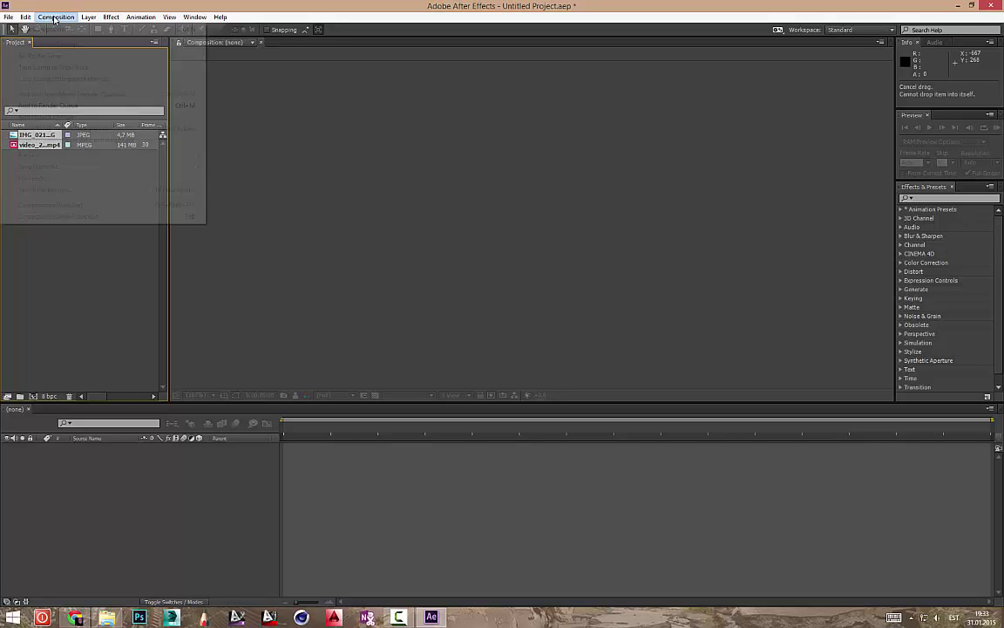
pyautogui.click(46, 29)
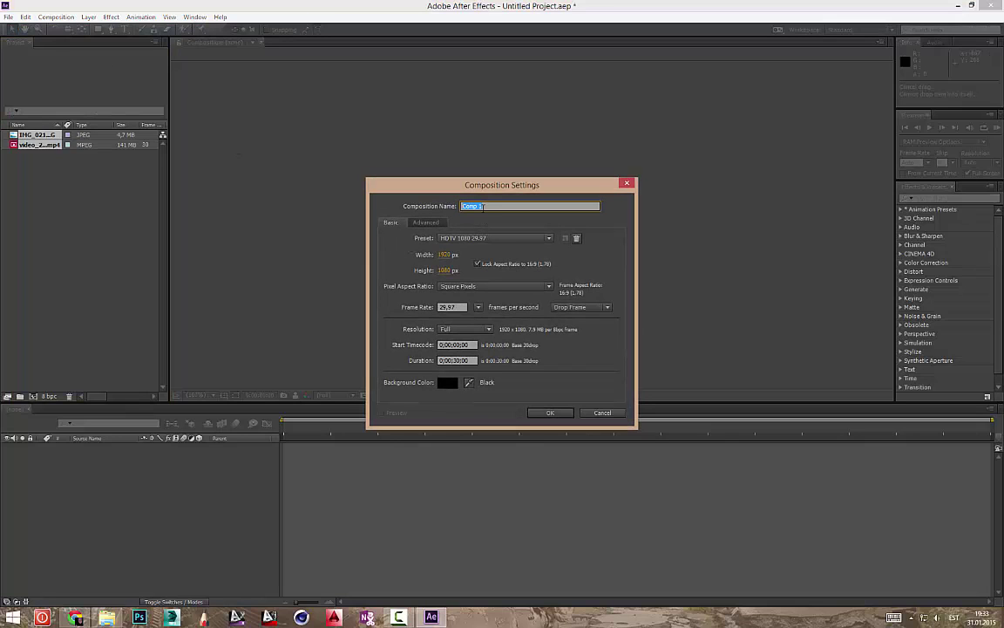
pyautogui.click(485, 205)
pyautogui.doubleClick(486, 205)
pyautogui.write('test')
pyautogui.click(500, 238)
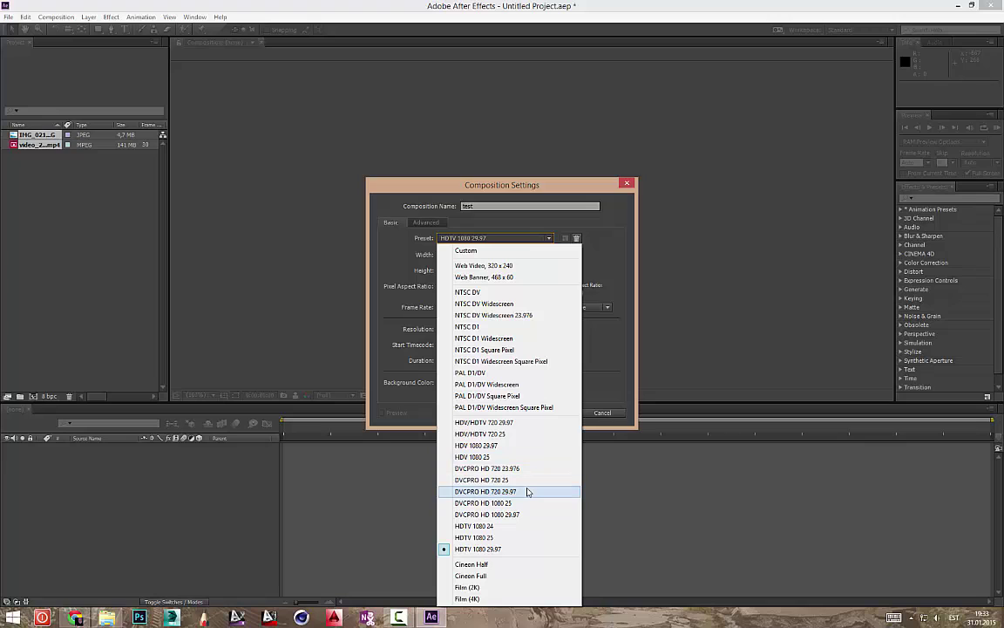
pyautogui.click(477, 526)
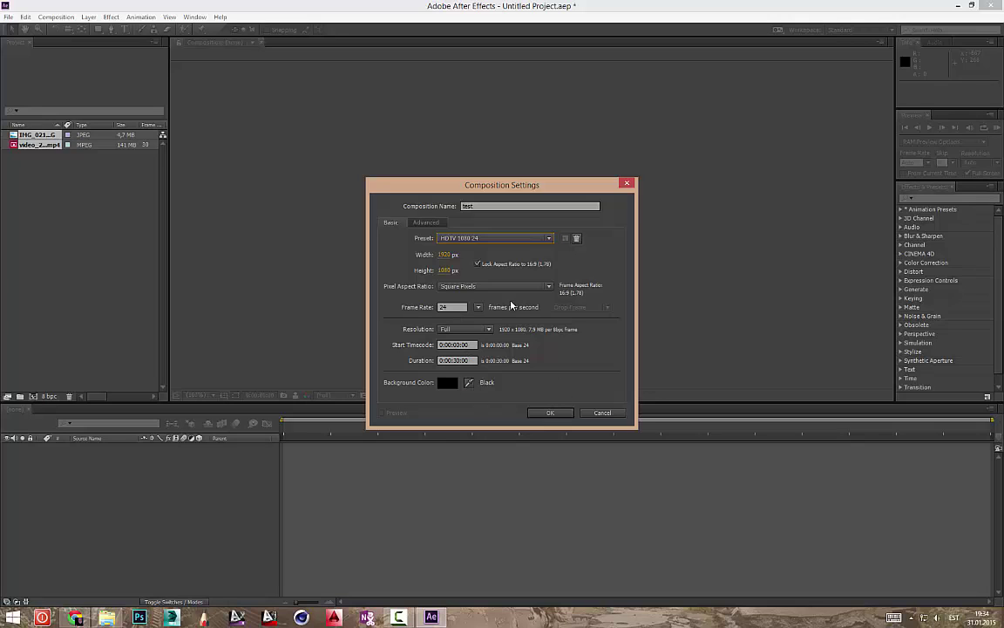
pyautogui.click(429, 223)
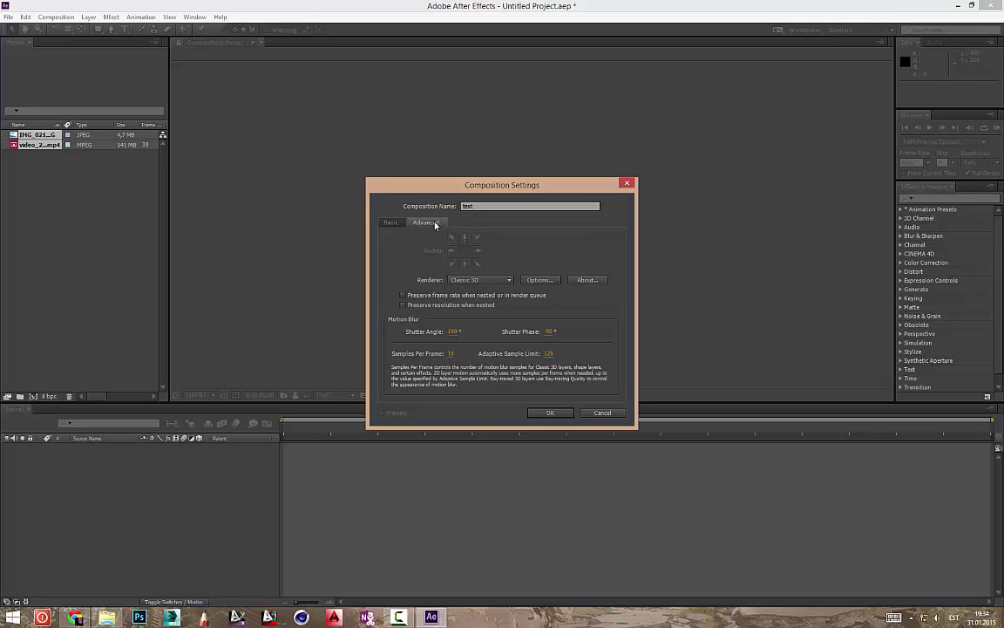
pyautogui.click(389, 223)
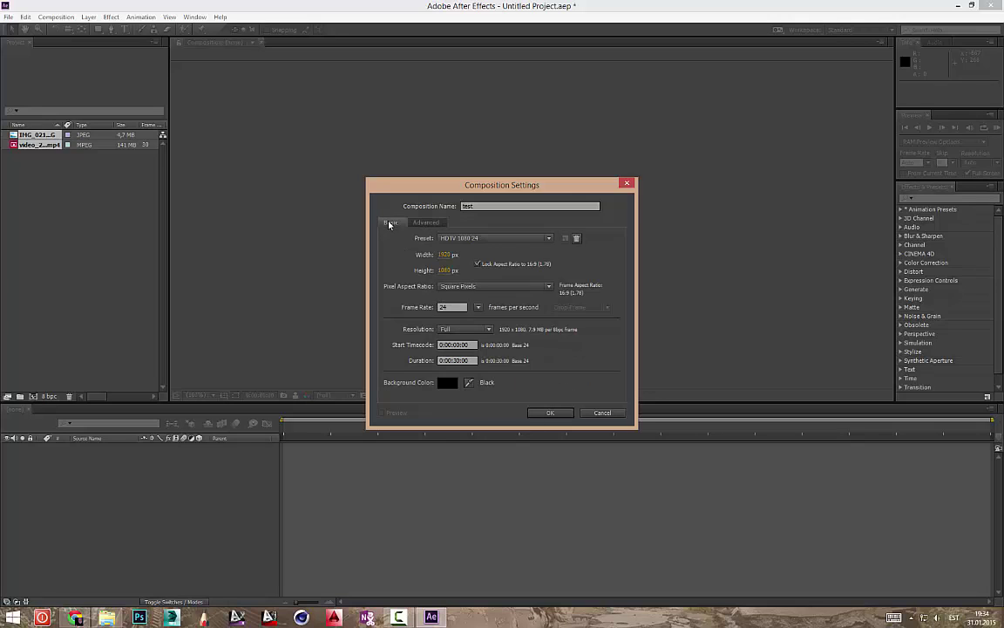
pyautogui.click(551, 413)
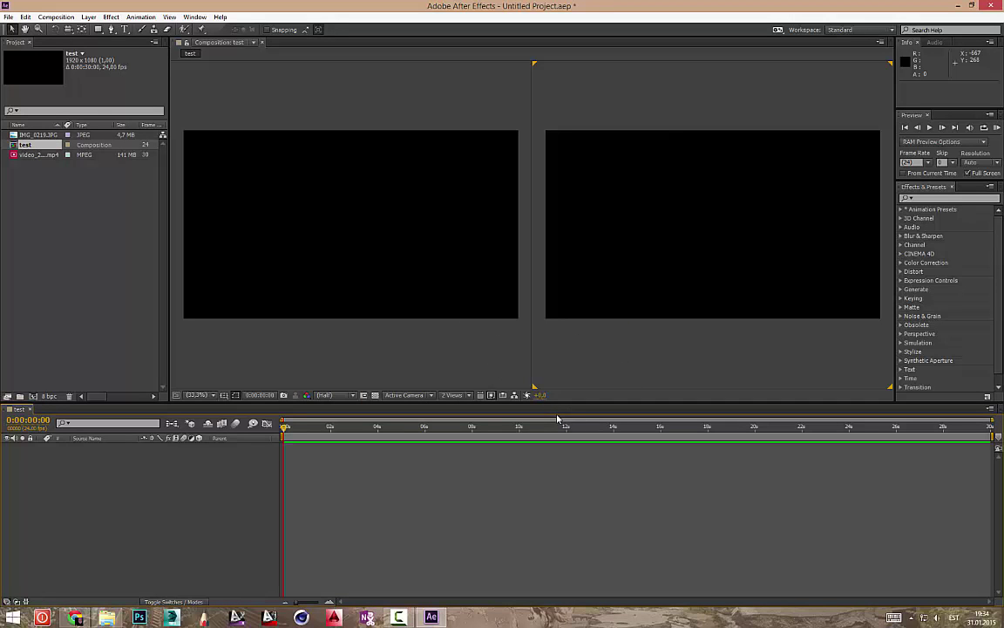
# Drag the snow video into test, then add IMG_0219.JPG as a layer beneath it.
pyautogui.click(78, 227)
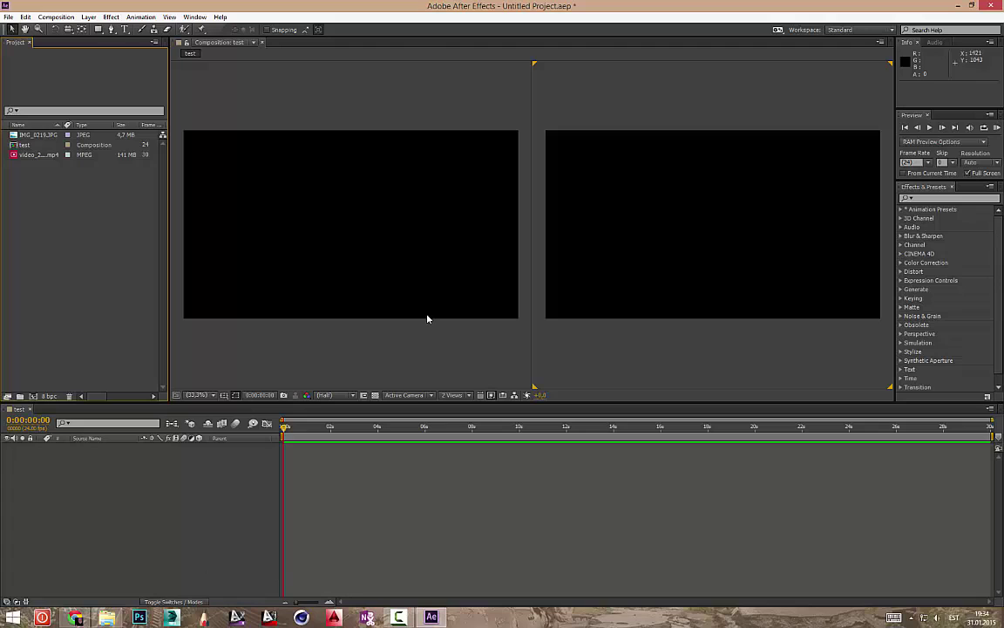
pyautogui.click(28, 137)
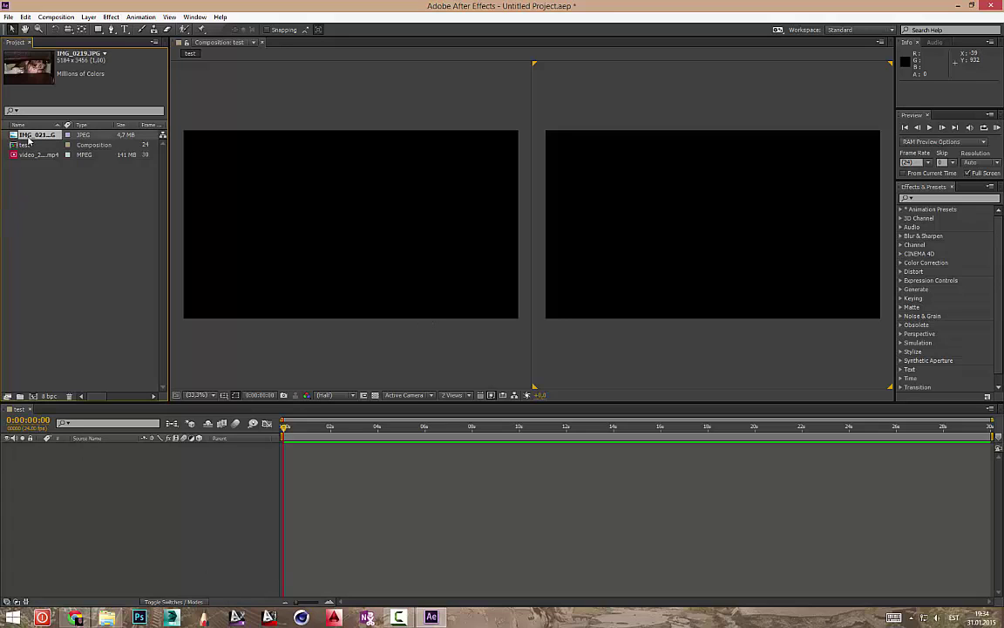
pyautogui.click(26, 145)
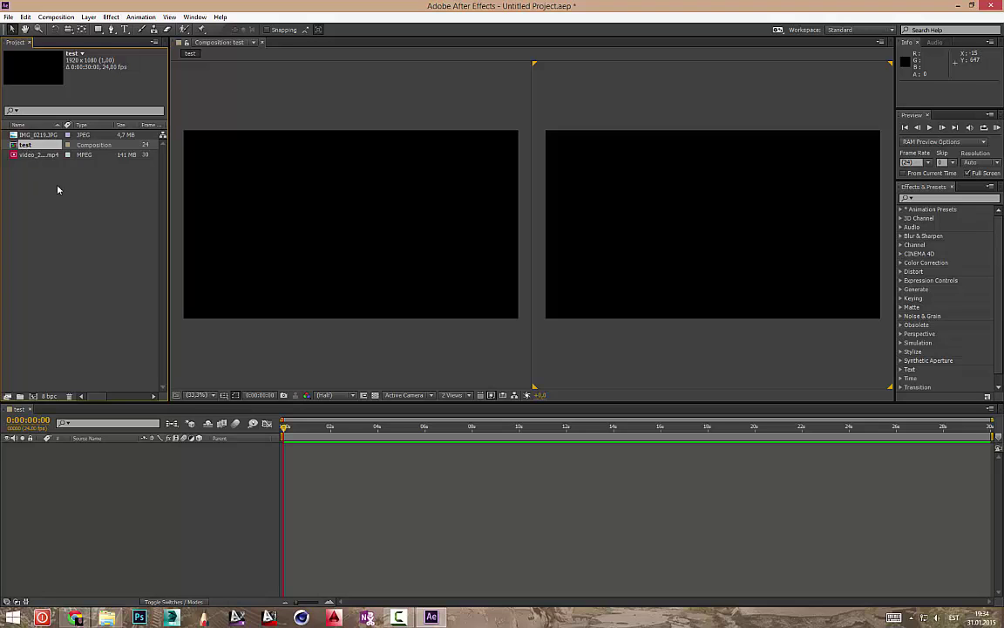
pyautogui.moveTo(57, 189); pyautogui.dragTo(72, 504)
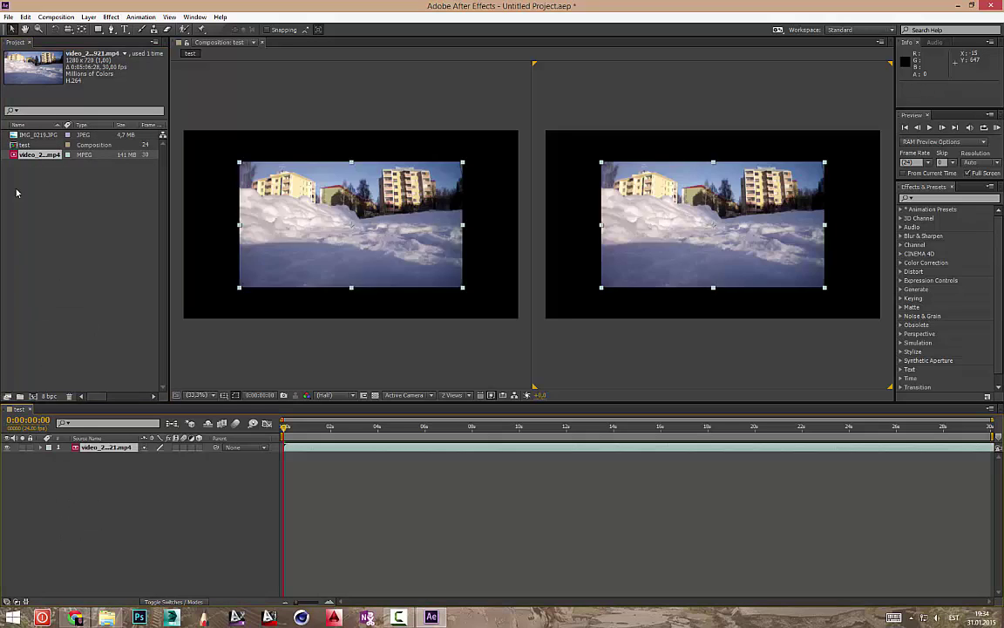
pyautogui.moveTo(38, 135); pyautogui.dragTo(72, 487)
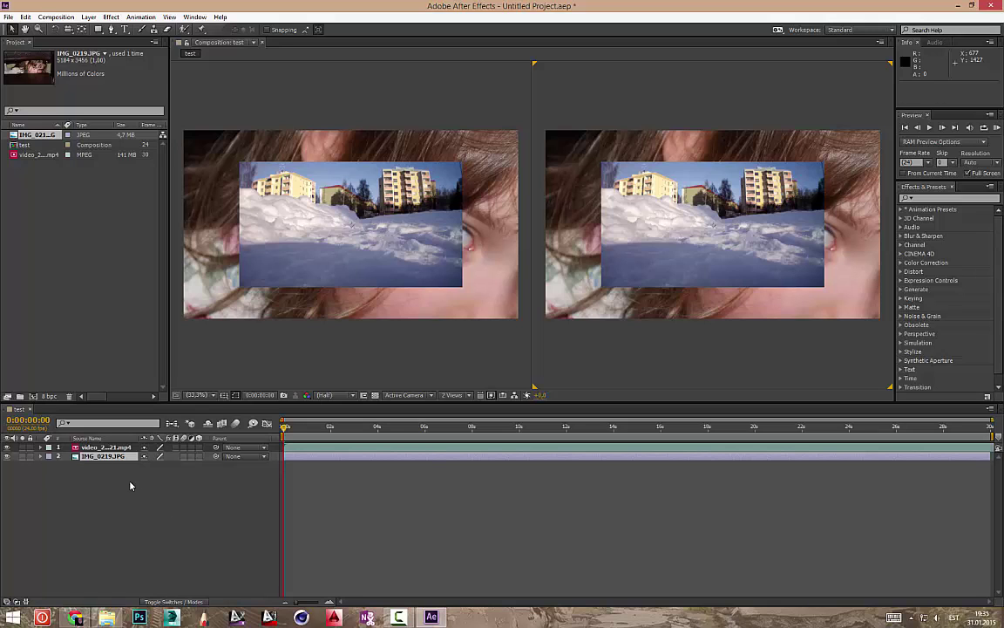
# Drag the video layer's corner handle to scale it to about 102% by 124%.
pyautogui.moveTo(309, 458); pyautogui.dragTo(234, 464)
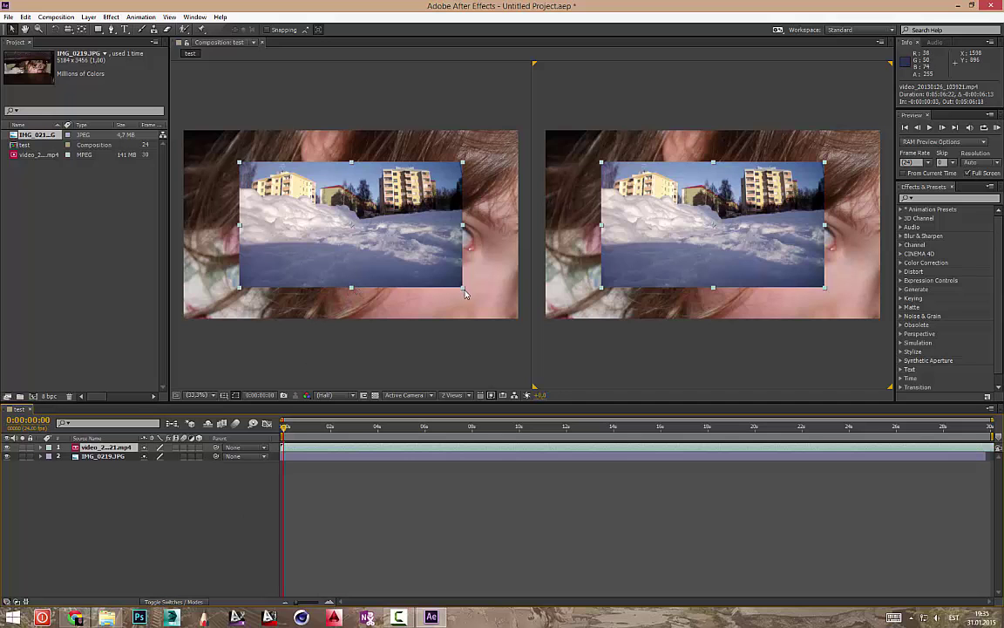
pyautogui.moveTo(463, 291)
pyautogui.mouseDown()
pyautogui.moveTo(486, 306)
pyautogui.moveTo(426, 287)
pyautogui.moveTo(405, 265)
pyautogui.moveTo(467, 309)
pyautogui.mouseUp()
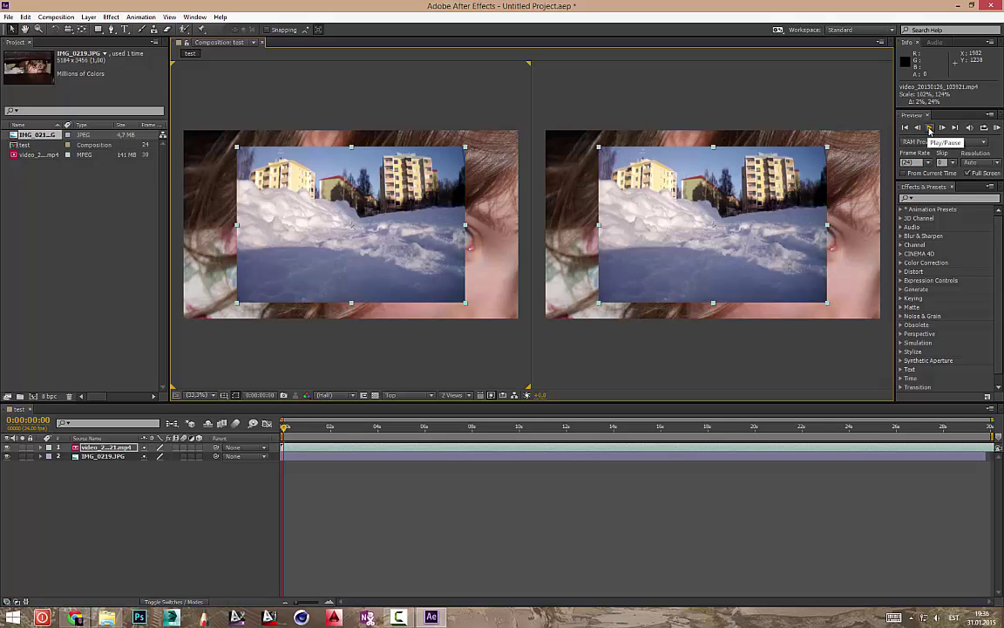
# Play the composition, then run a full-screen RAM preview of both views and stop it.
pyautogui.click(931, 129)
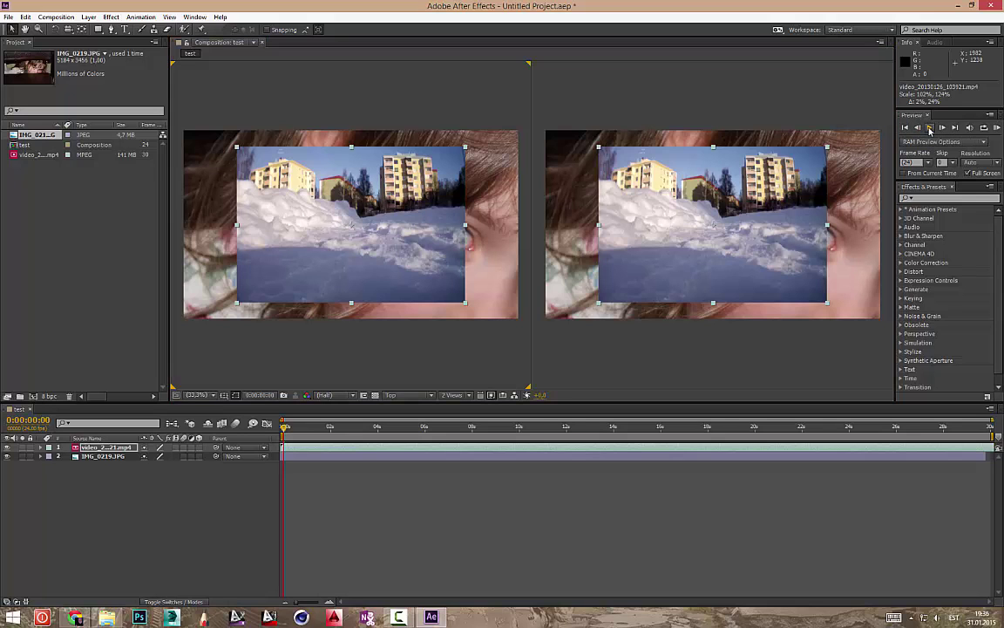
pyautogui.click(996, 129)
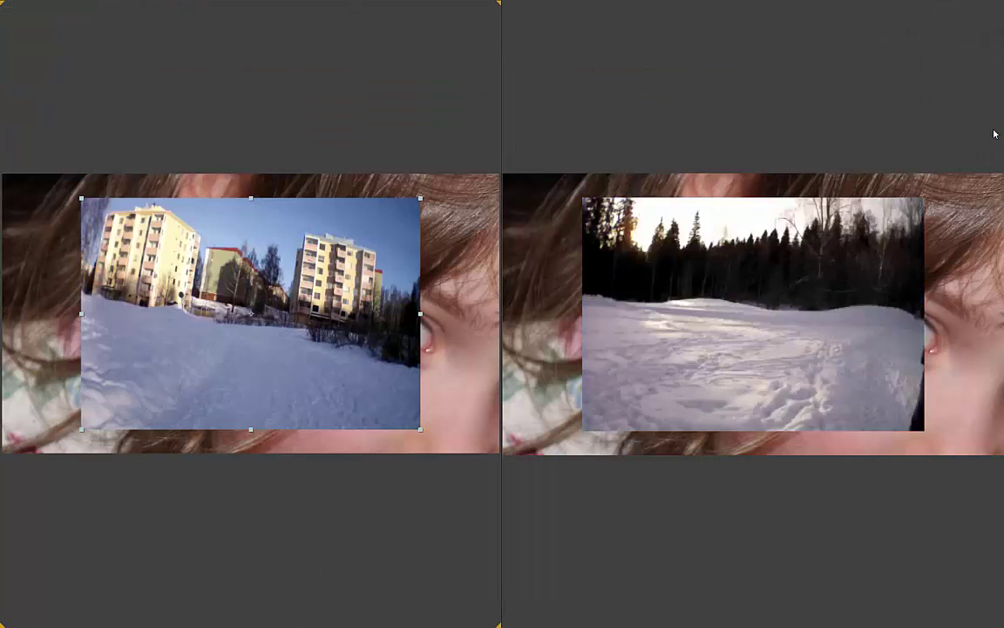
pyautogui.click(993, 133)
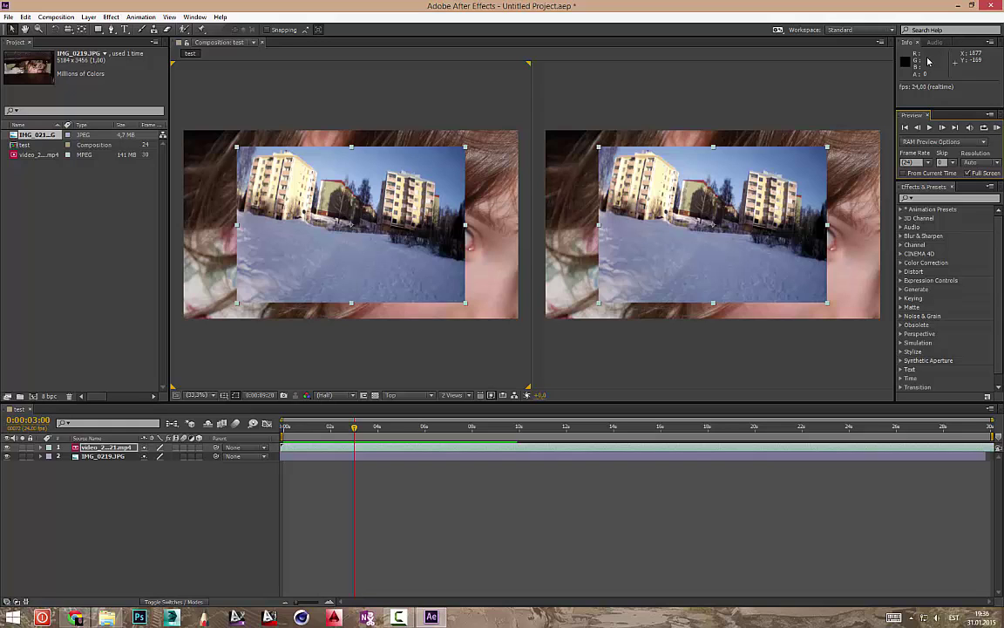
pyautogui.click(478, 457)
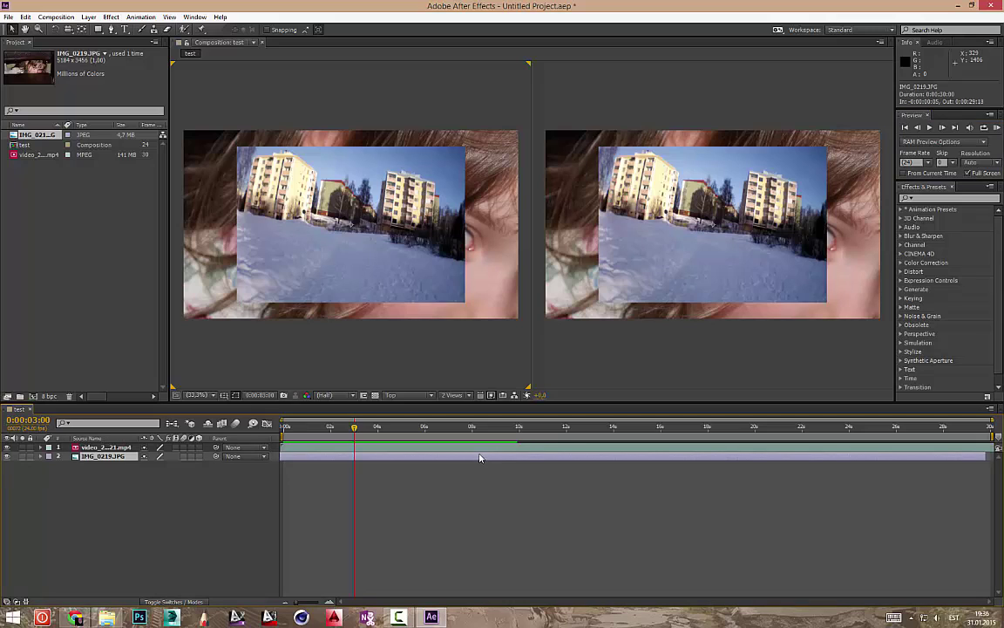
pyautogui.click(476, 449)
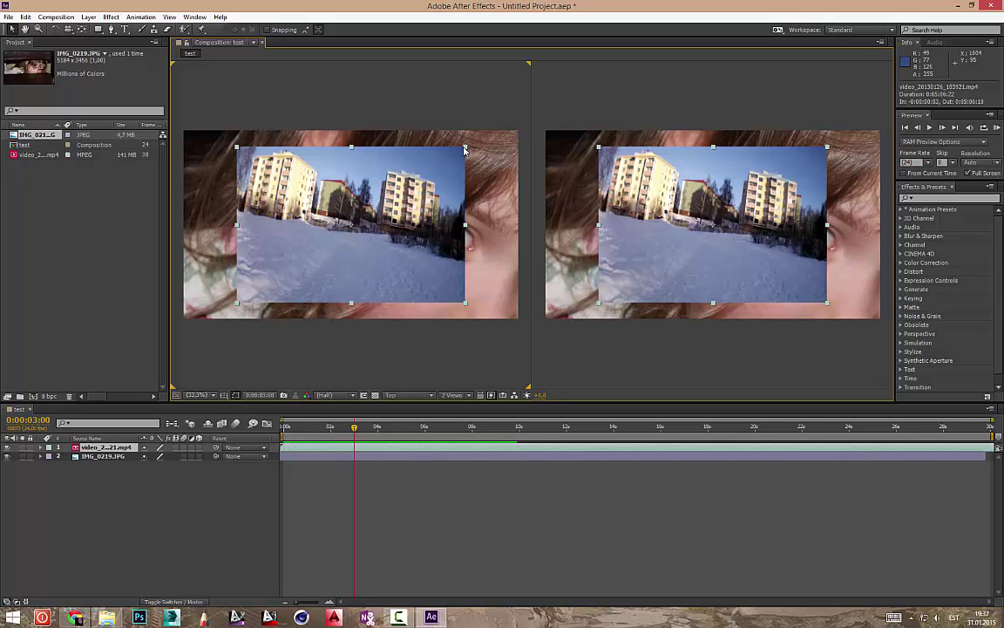
pyautogui.moveTo(464, 150); pyautogui.dragTo(436, 140)
pyautogui.hotkey('ctrl', 'z')
pyautogui.click(39, 456)
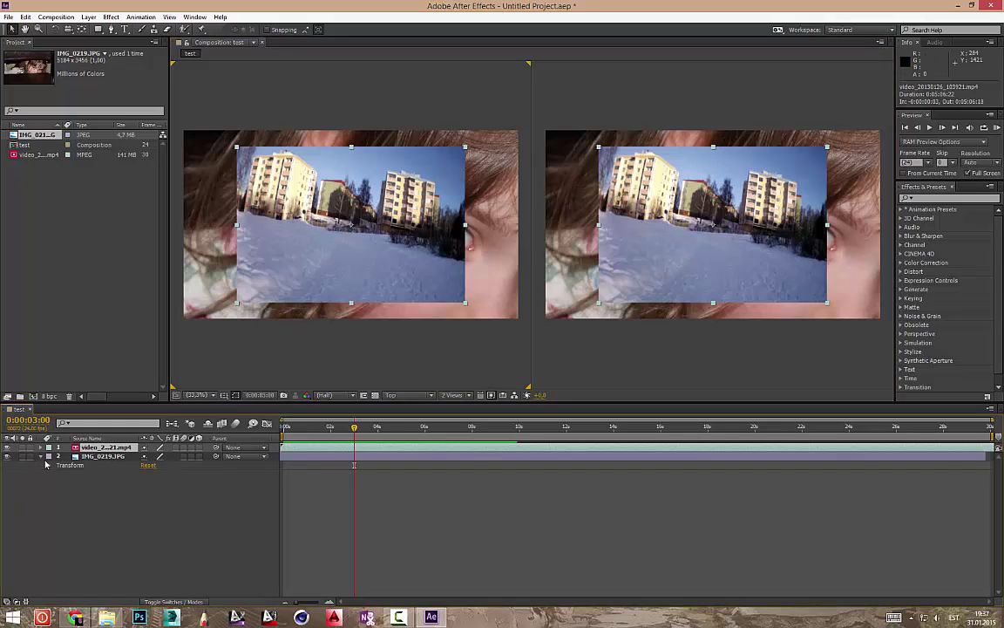
pyautogui.click(44, 467)
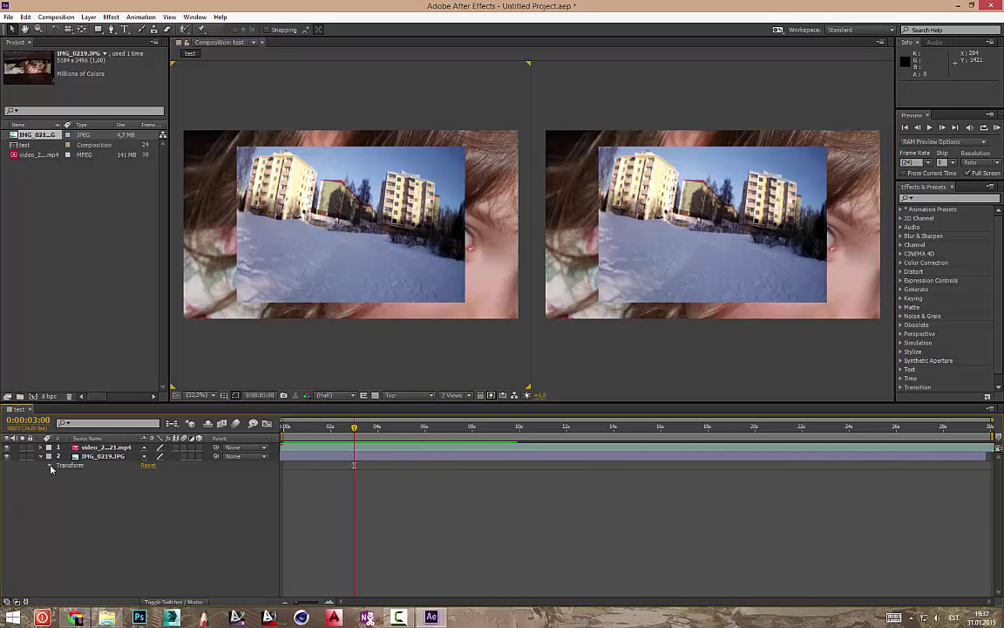
pyautogui.click(50, 466)
pyautogui.click(41, 457)
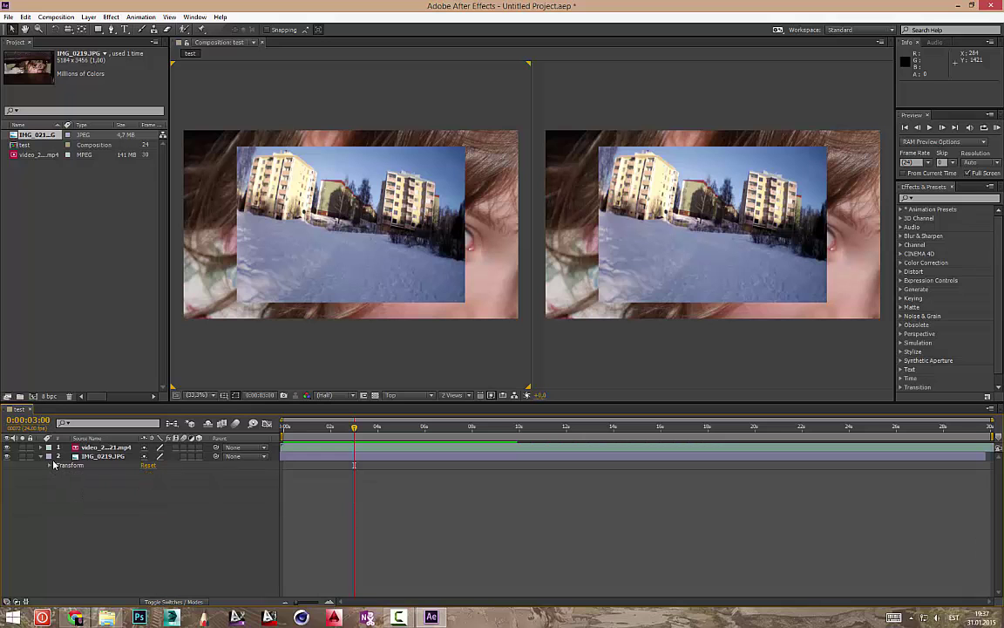